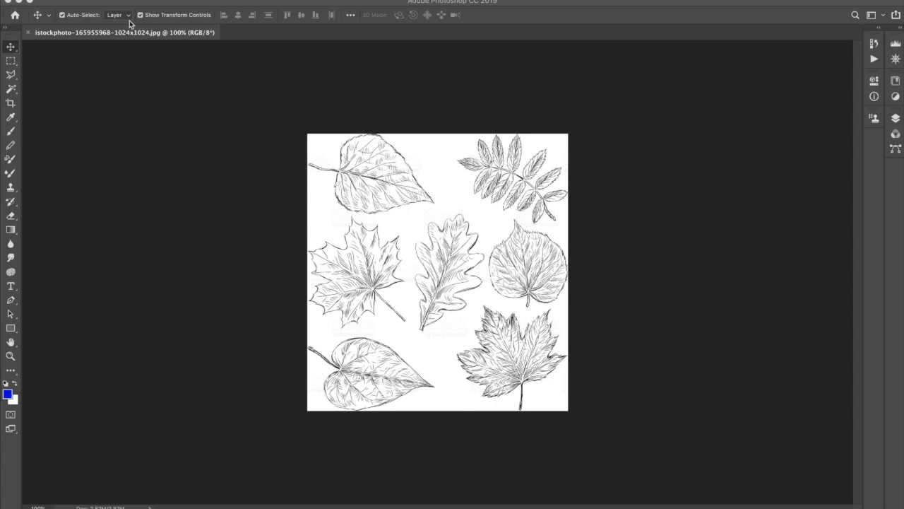
Step: Create a new document 10 × 10 centimeters at 300 pixels/inch in RGB Color with a white background
left_click(113, 2)
left_click(86, 85)
left_click(90, 2)
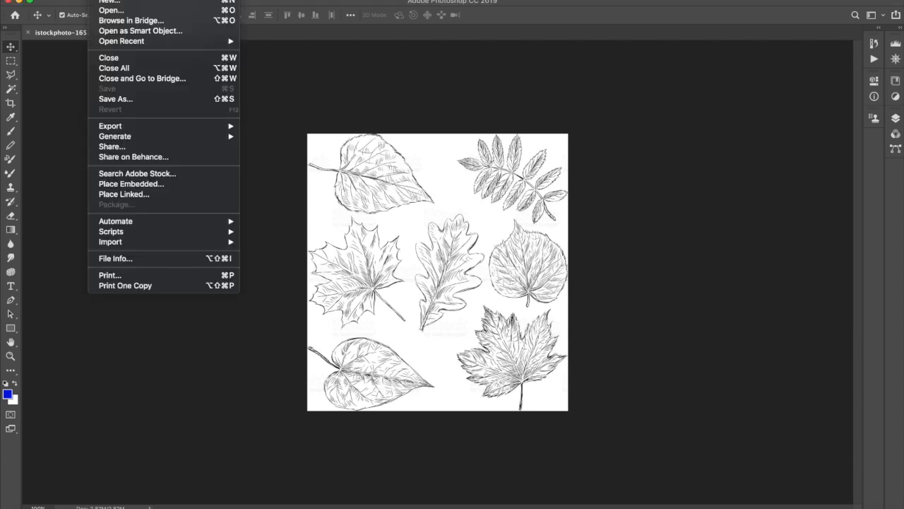
left_click(102, 3)
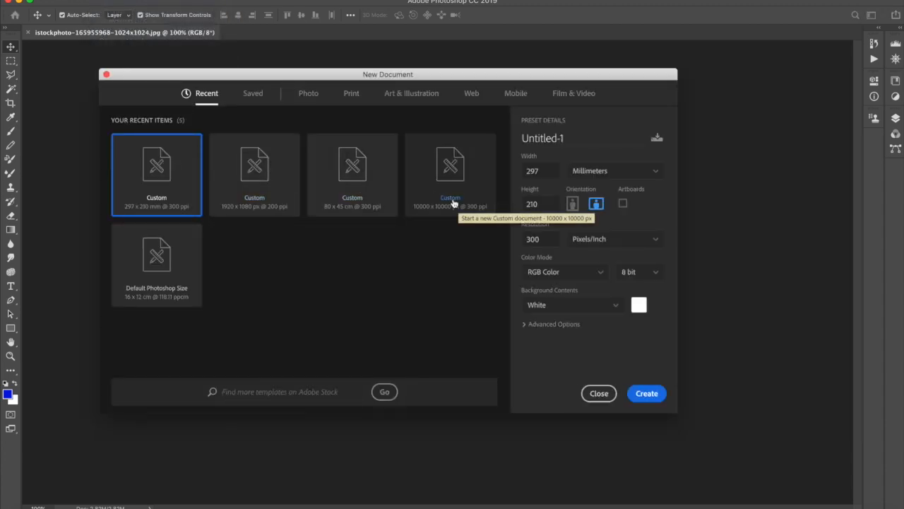
left_click(605, 170)
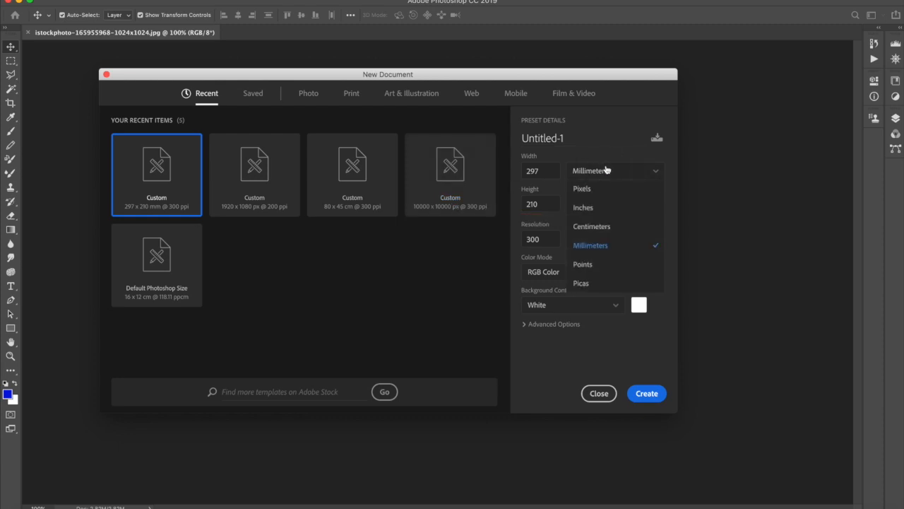
left_click(597, 229)
double_click(552, 173)
key("BackSpace")
type("10")
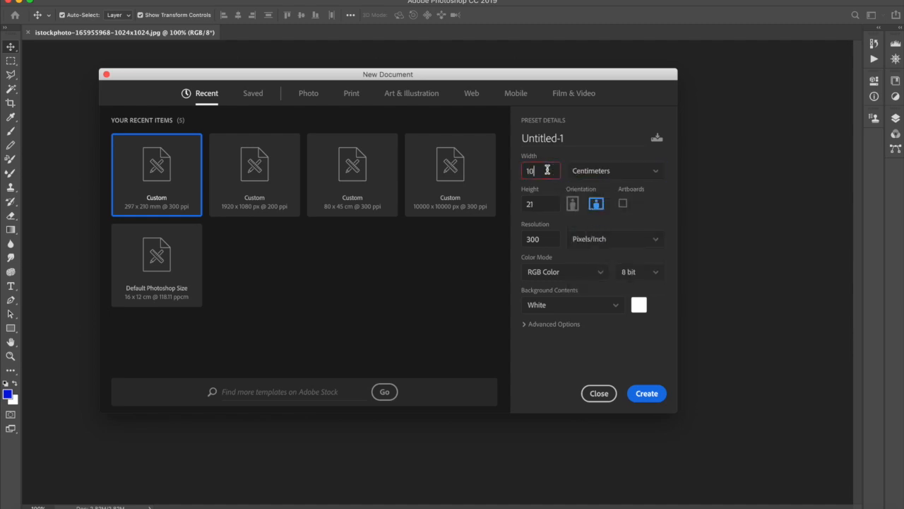
double_click(540, 196)
key("BackSpace")
type("10")
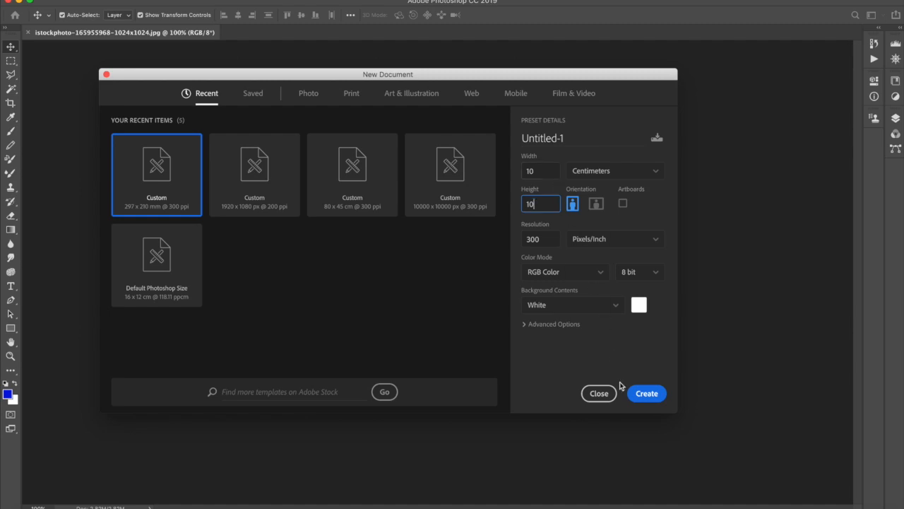
left_click(640, 394)
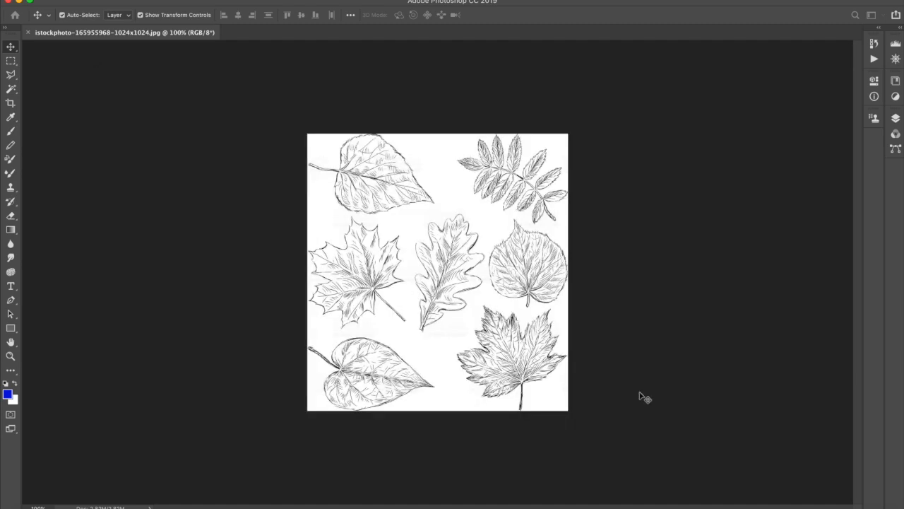
Step: Copy the upper-left leaf of the stock image with a rectangular marquee into Untitled-1 and place it near the canvas's upper-left corner
left_click(186, 34)
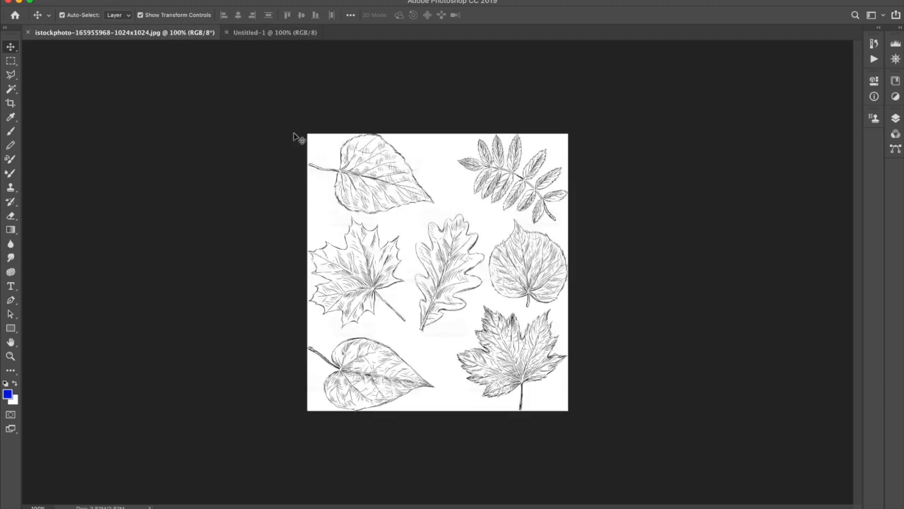
left_click(11, 61)
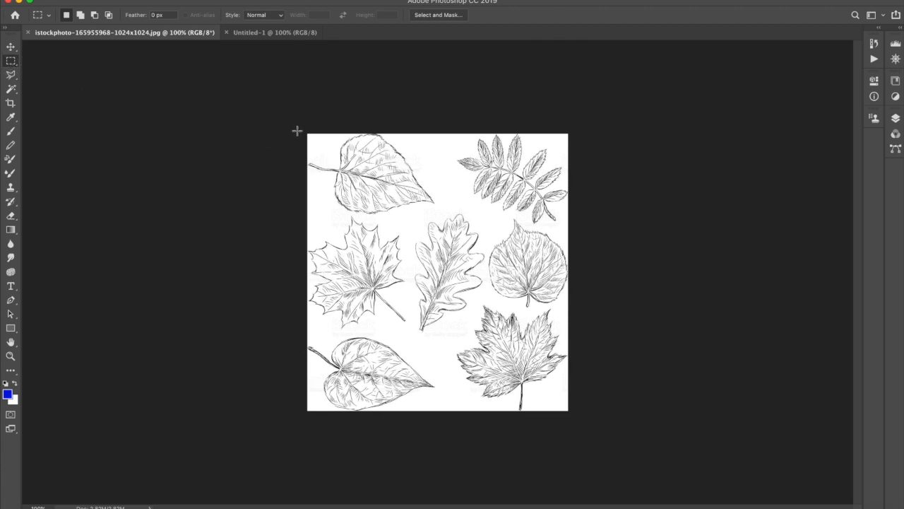
left_click_drag(297, 132, 440, 216)
left_click(287, 34)
key("cmd+v")
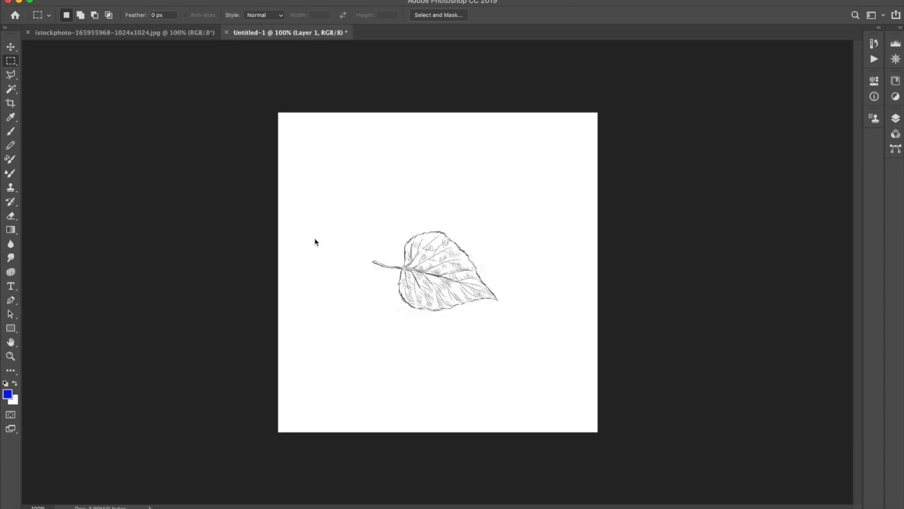
left_click(10, 46)
left_click_drag(410, 236, 331, 143)
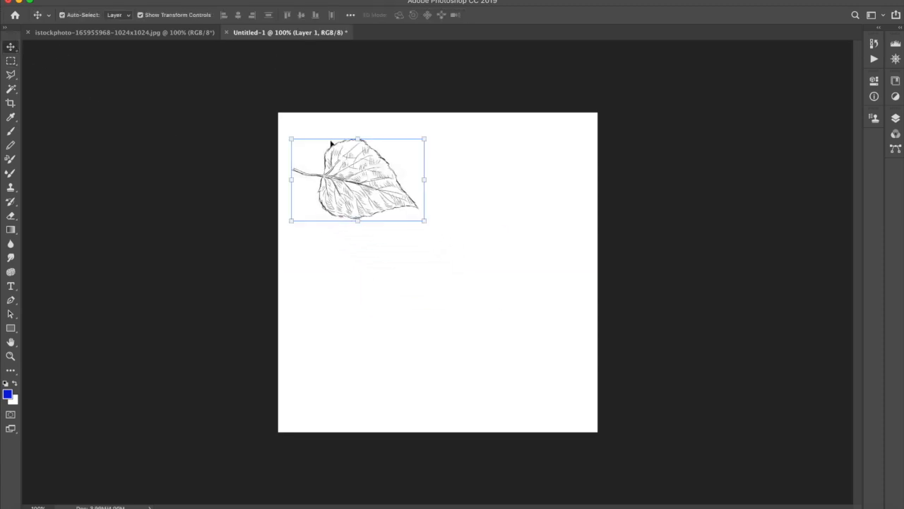
Step: Outline the maple leaf at the stock image's left edge with the Polygonal Lasso and copy it into Untitled-1
left_click(171, 33)
left_click(11, 74)
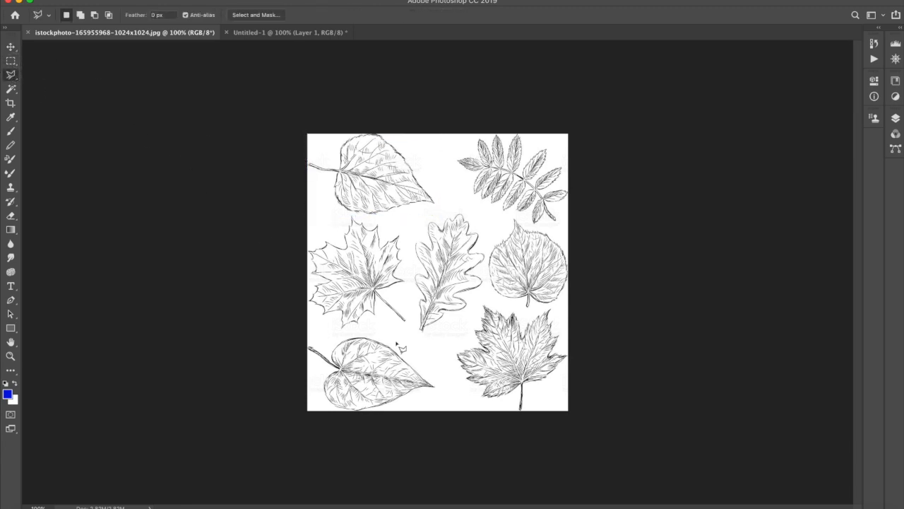
left_click(395, 328)
left_click(378, 304)
left_click(379, 330)
left_click(343, 332)
left_click(286, 306)
left_click(299, 238)
left_click(323, 222)
left_click(351, 213)
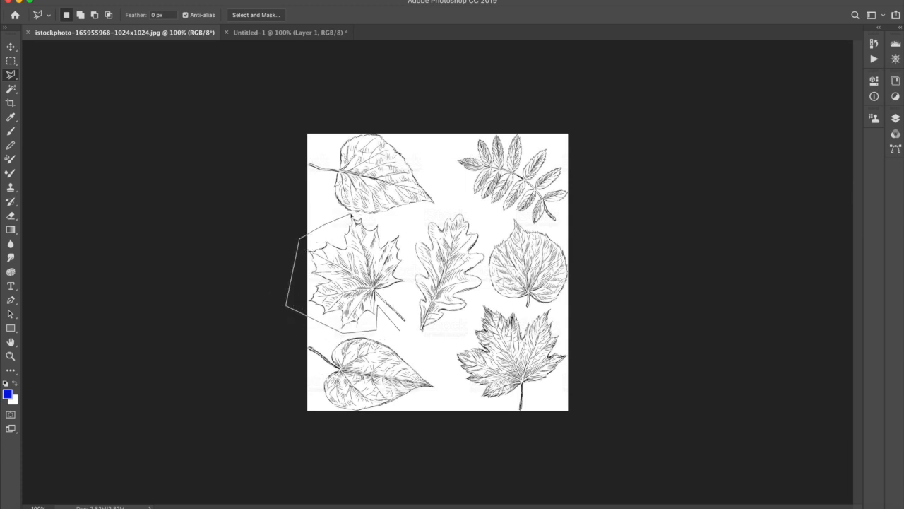
left_click(399, 222)
left_click(410, 243)
left_click(401, 333)
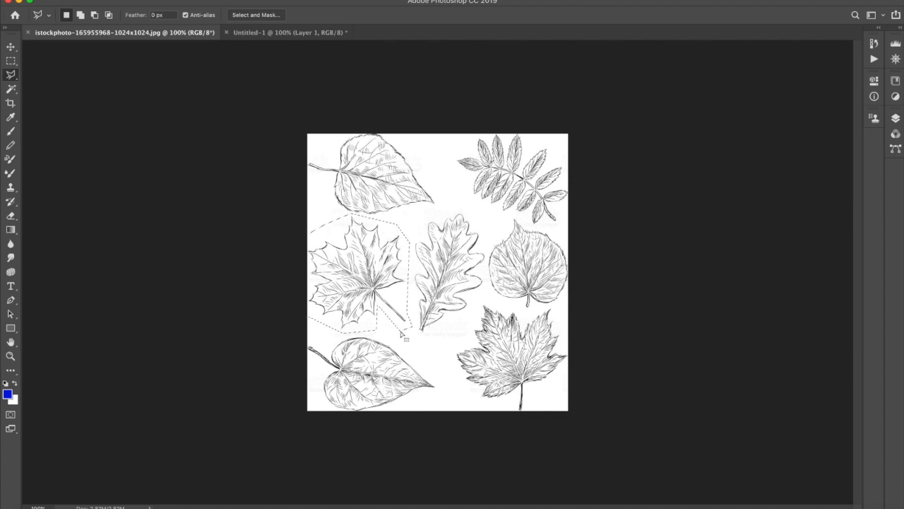
left_click(252, 32)
key("cmd+v")
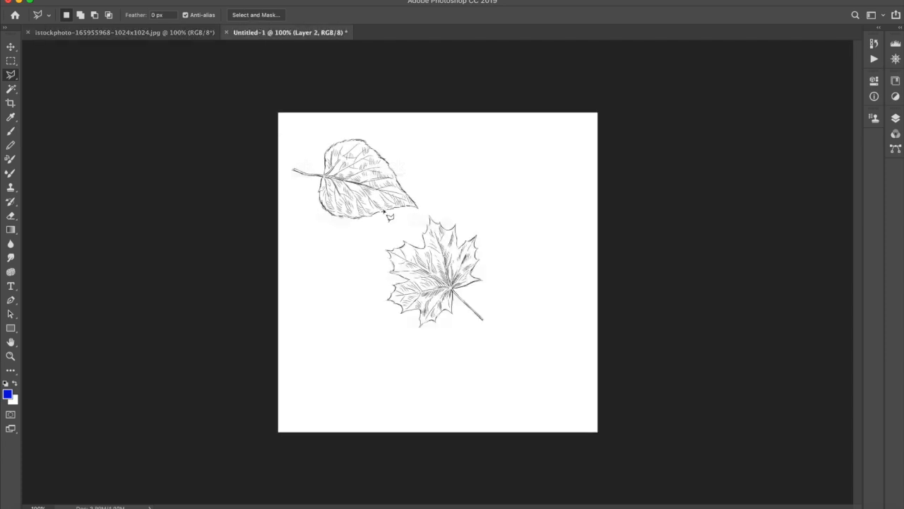
Step: Outline the oak leaf in the middle of the stock image with the Polygonal Lasso and copy it into Untitled-1
left_click(137, 32)
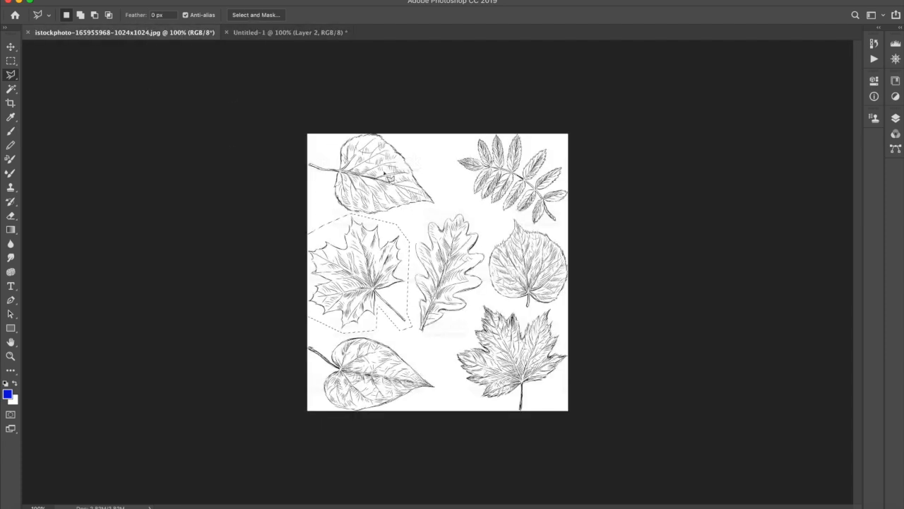
left_click(483, 234)
left_click(486, 306)
left_click(431, 342)
left_click(407, 335)
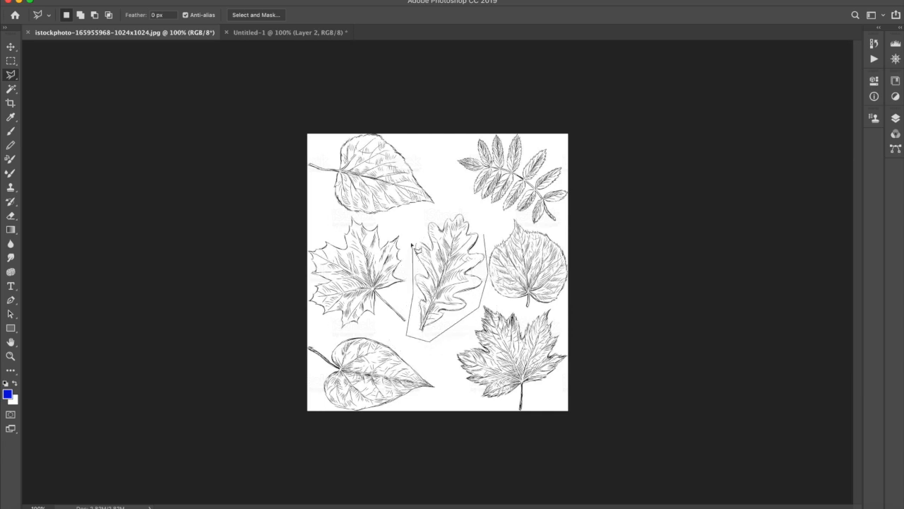
left_click(409, 235)
left_click(429, 216)
left_click(469, 209)
left_click(484, 235)
left_click(313, 32)
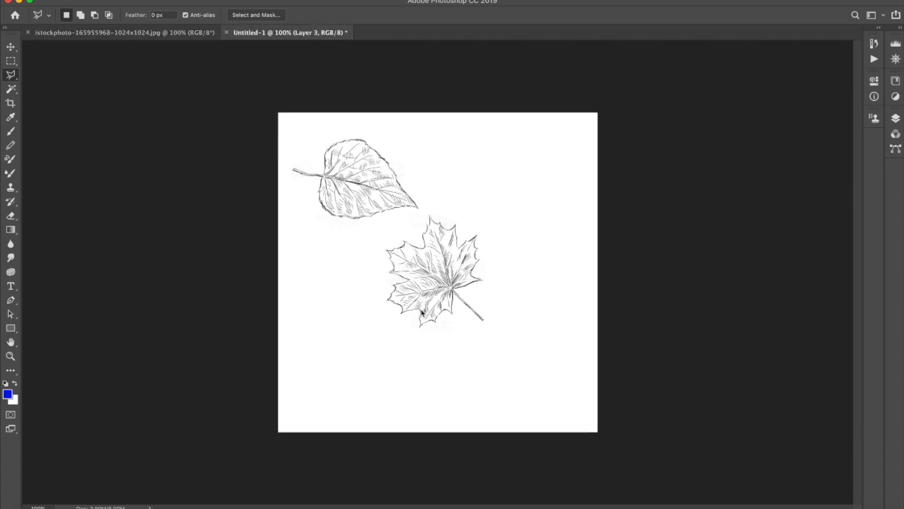
key("super+v")
Step: Move the oak leaf to the upper right of the canvas and the maple leaf down to its lower half
left_click(10, 46)
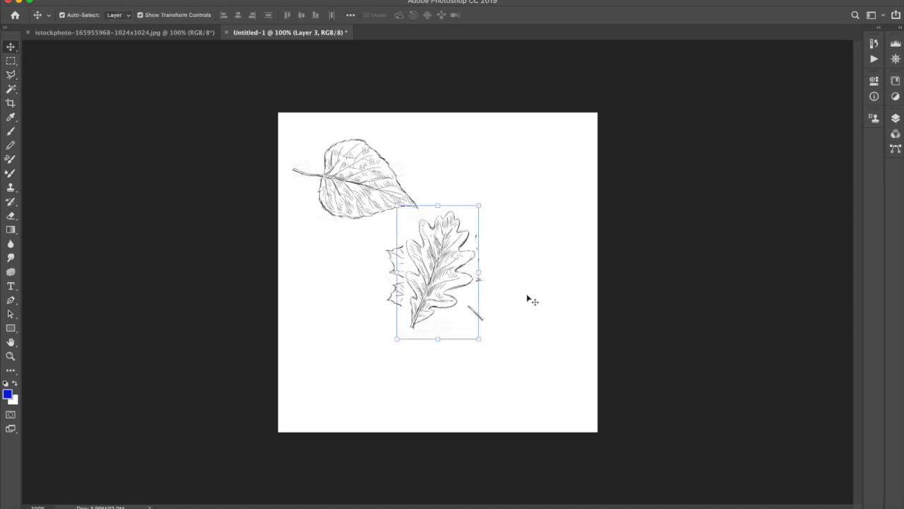
left_click_drag(452, 254, 553, 188)
left_click_drag(443, 277, 445, 337)
Step: Enlarge the oak leaf with Free Transform and move it up into the canvas's upper-right corner
left_click(526, 219)
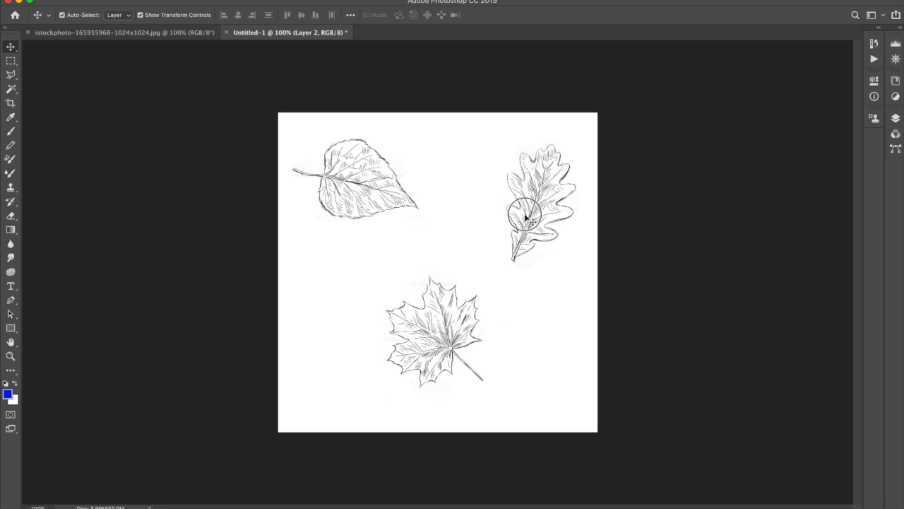
key("super+t")
left_click_drag(475, 276, 432, 332)
key("Return")
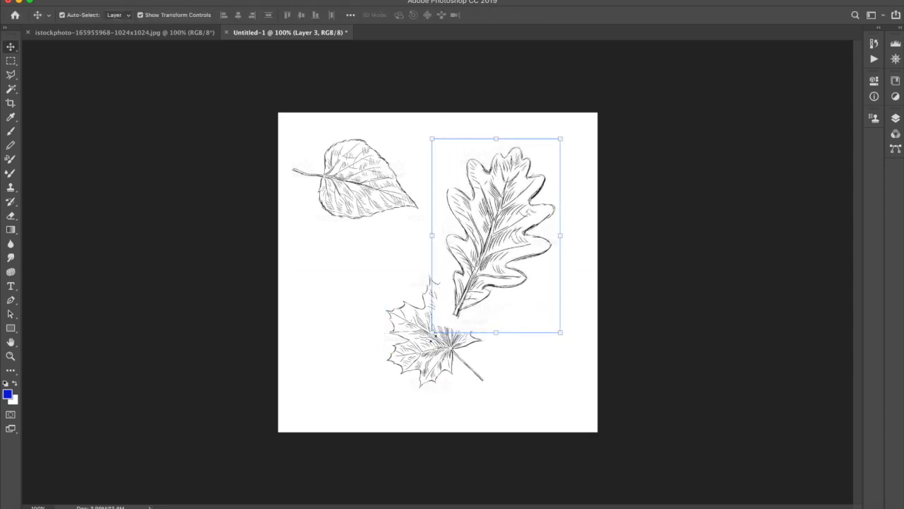
left_click_drag(520, 199, 544, 182)
Step: Enlarge the maple leaf and place it in the lower-left part of the canvas
left_click(448, 369)
left_click_drag(383, 392, 353, 426)
left_click_drag(353, 272, 344, 272)
key("Return")
left_click_drag(404, 331, 366, 331)
Step: Enlarge the upper-left leaf slightly and place a duplicate of it in the lower-right part of the canvas
left_click(374, 189)
left_click_drag(426, 222, 452, 247)
key("Return")
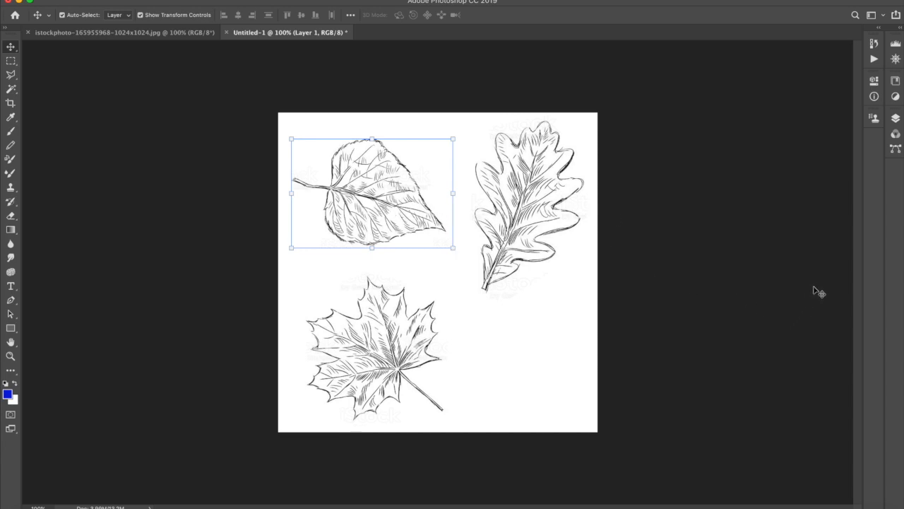
left_click_drag(384, 203, 505, 333)
left_click_drag(521, 347, 517, 348)
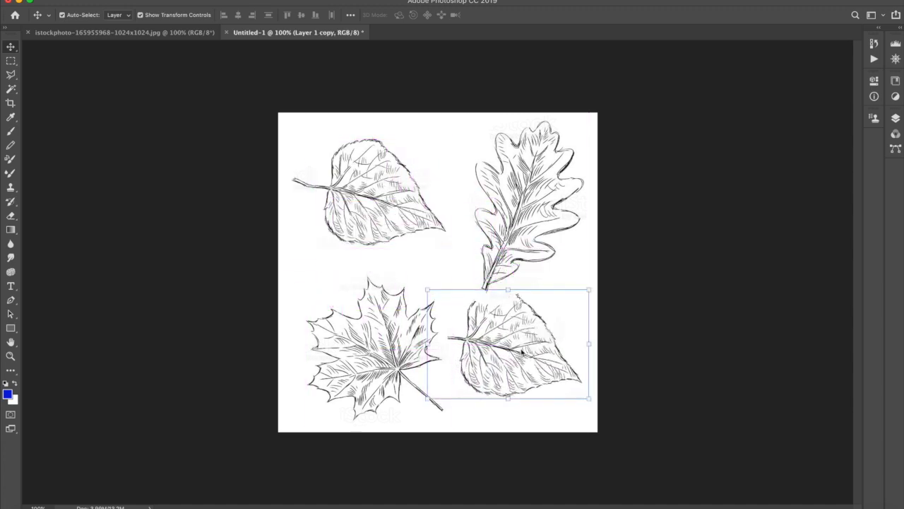
Step: Duplicate the oak leaf beside its original and the maple leaf above its original, rotating and slightly adjusting the maple copy's position
left_click(529, 203)
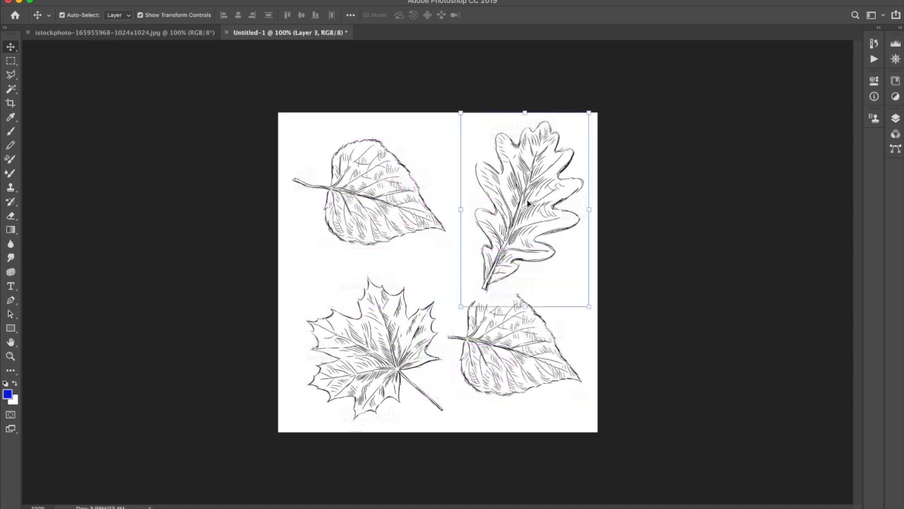
left_click_drag(529, 202, 431, 212)
left_click(372, 355)
left_click_drag(373, 355, 350, 267)
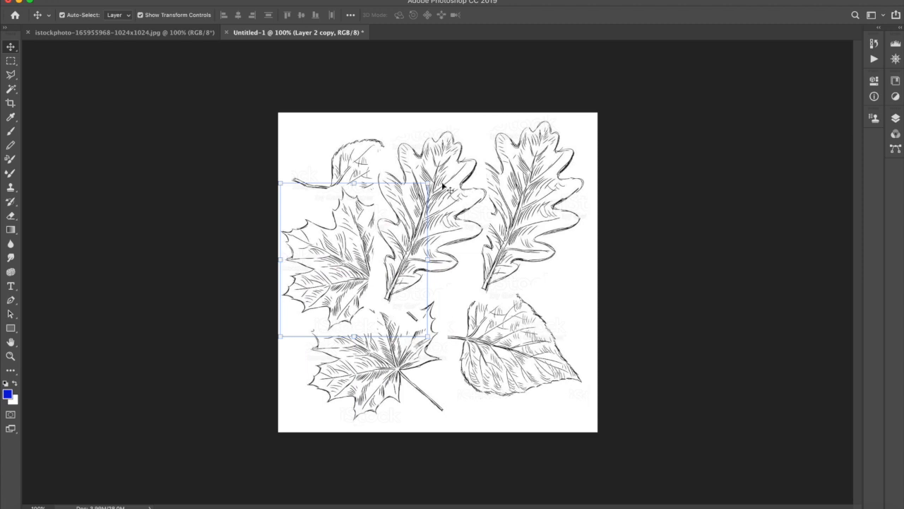
left_click_drag(435, 176, 455, 286)
key("Return")
left_click_drag(350, 267, 359, 268)
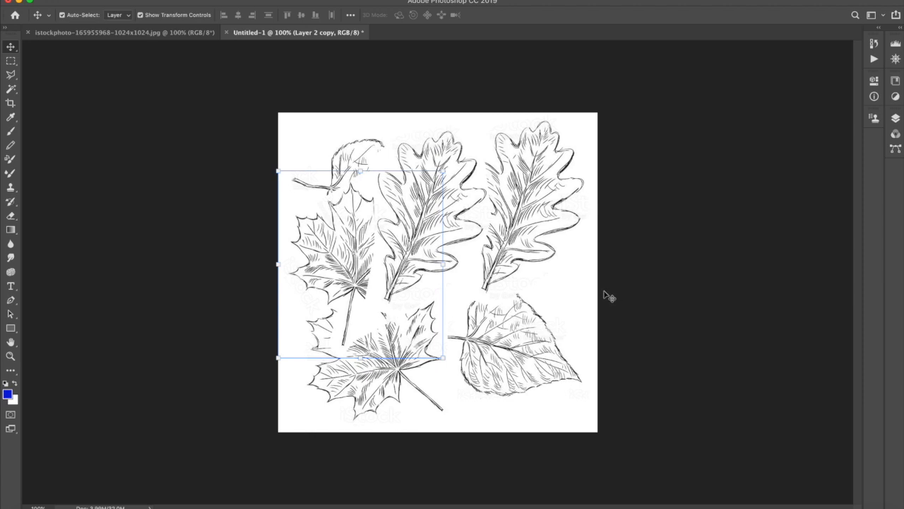
left_click(469, 260)
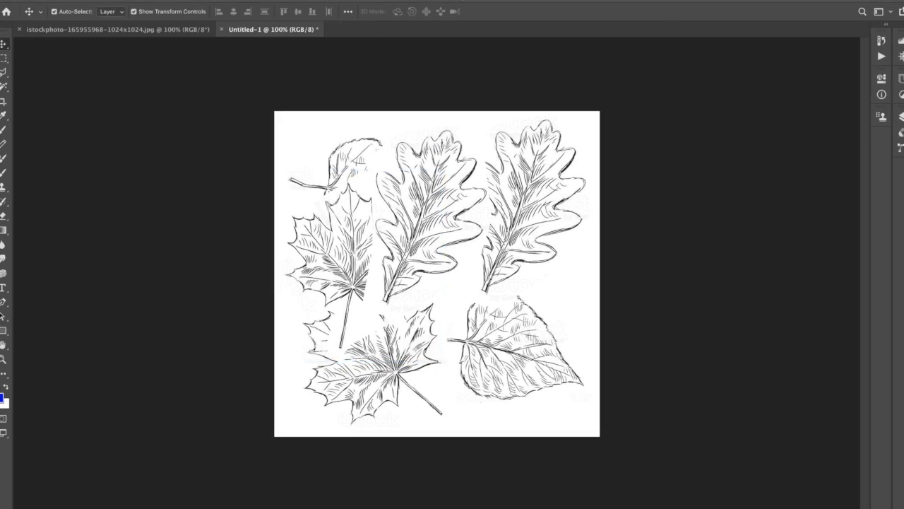
Step: Set the blend mode of all six leaf layers, from Layer 1 to Layer 3 copy, to Multiply
left_click(901, 117)
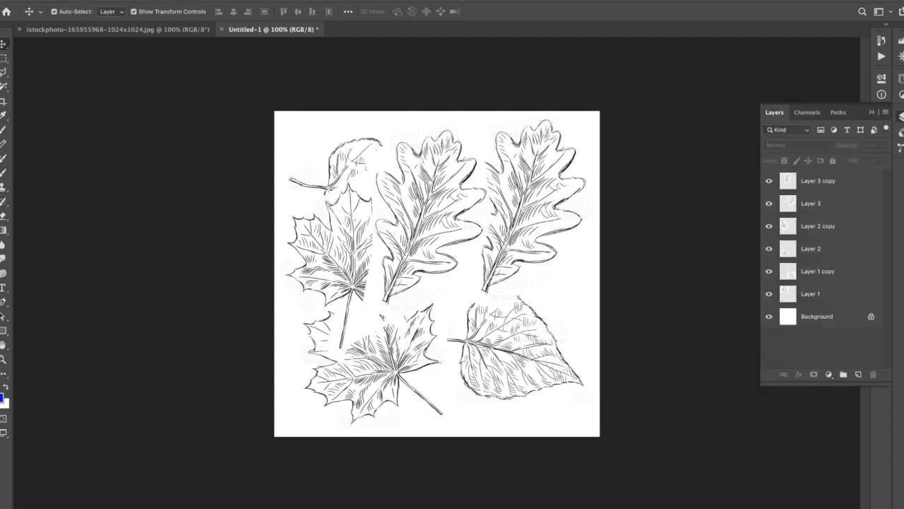
left_click(823, 188)
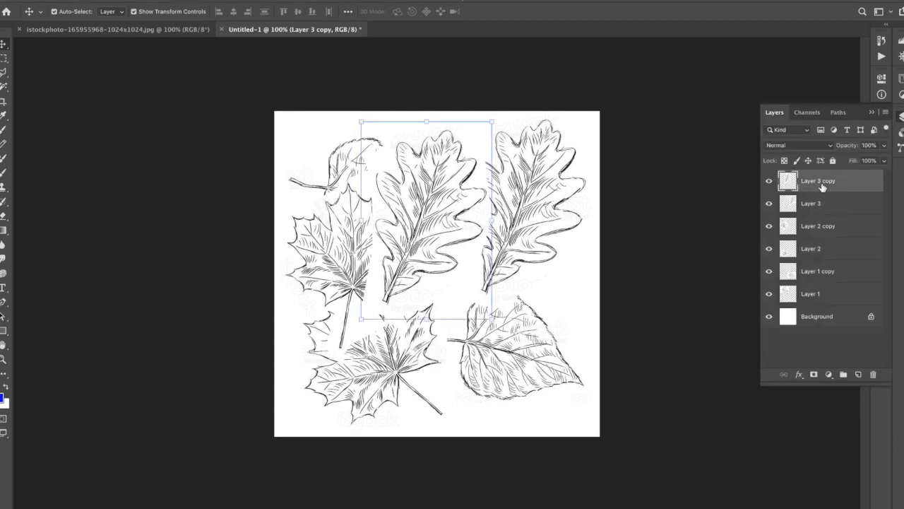
left_click(816, 297, "shift")
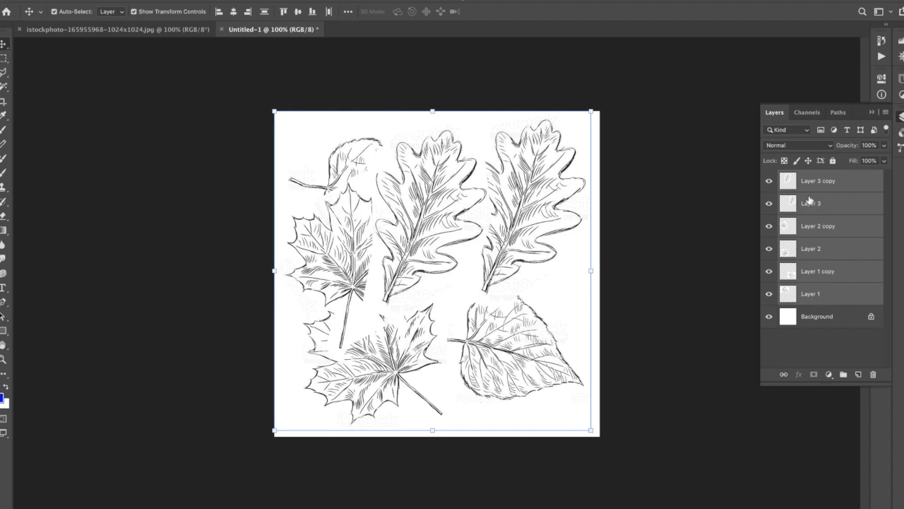
left_click(802, 146)
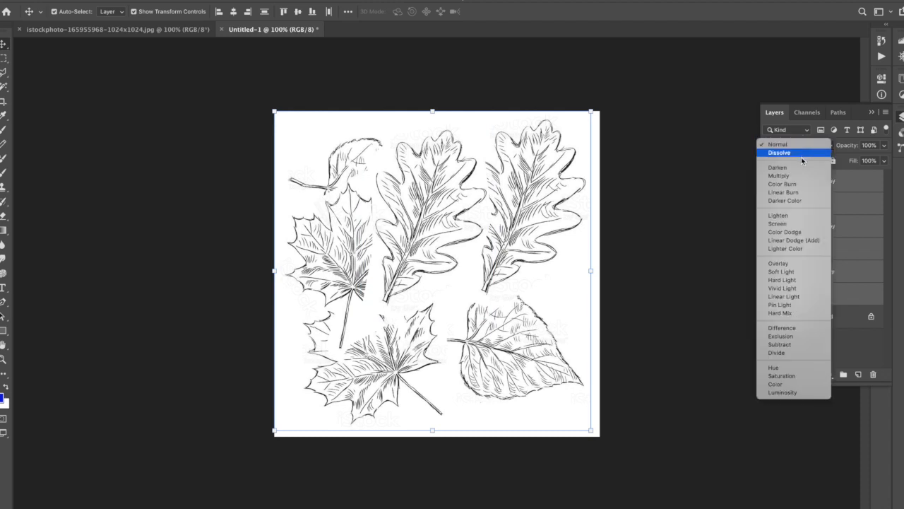
left_click(790, 179)
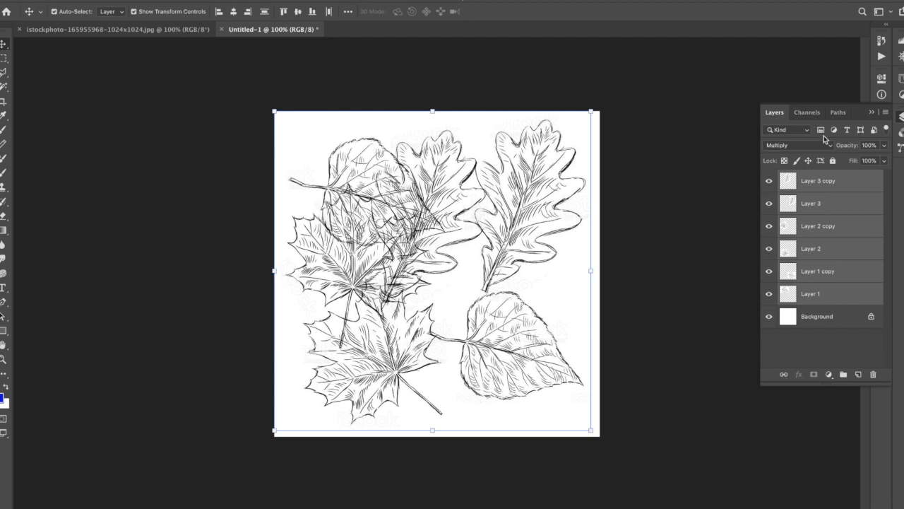
left_click(642, 239)
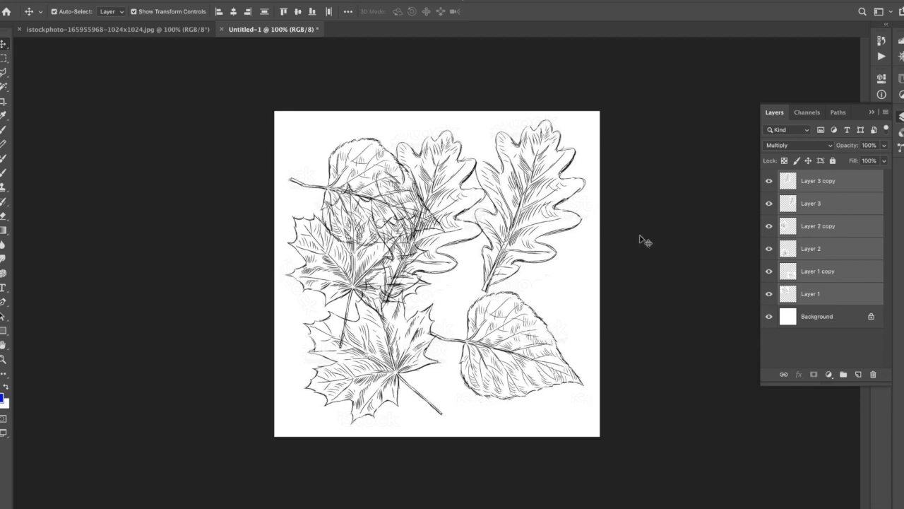
Step: Shift the lower maple leaf toward the canvas's left edge and rotate the upper-right oak leaf counter-clockwise
left_click(796, 256)
mouse_move(408, 315)
left_mouse_down()
mouse_move(441, 272)
mouse_move(516, 277)
mouse_move(397, 306)
mouse_move(472, 319)
mouse_move(442, 339)
mouse_move(387, 291)
mouse_move(410, 318)
mouse_move(405, 323)
left_mouse_up()
left_click(525, 241)
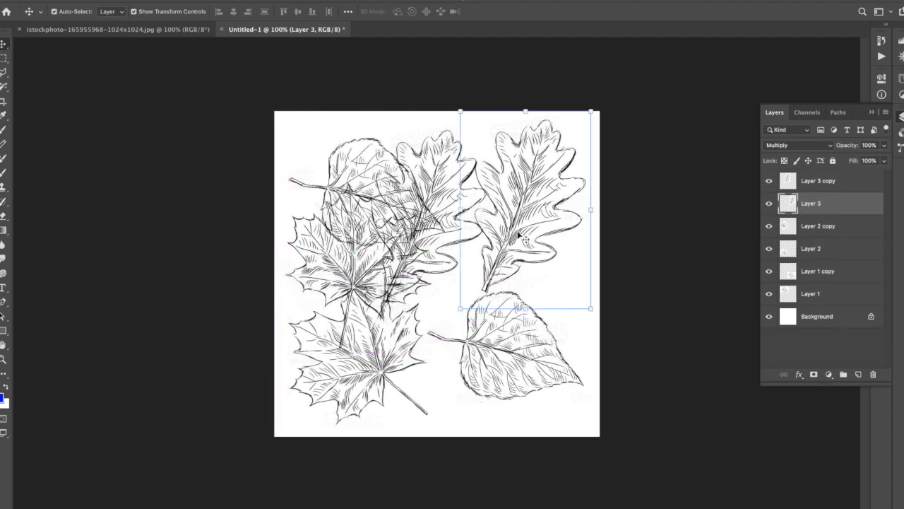
left_click_drag(461, 309, 533, 300)
key("Return")
key("Return")
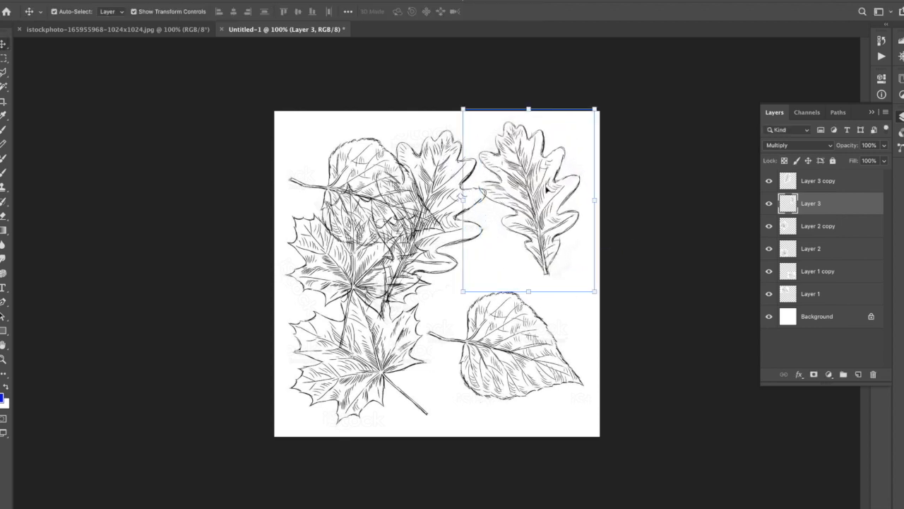
Step: Rotate the lower-right leaf about -137 degrees so its tip points upward and place it near the canvas's lower-right corner
left_click(509, 349)
left_click_drag(592, 289, 573, 304)
key("Return")
left_click_drag(500, 340, 526, 347)
left_click_drag(602, 305, 409, 353)
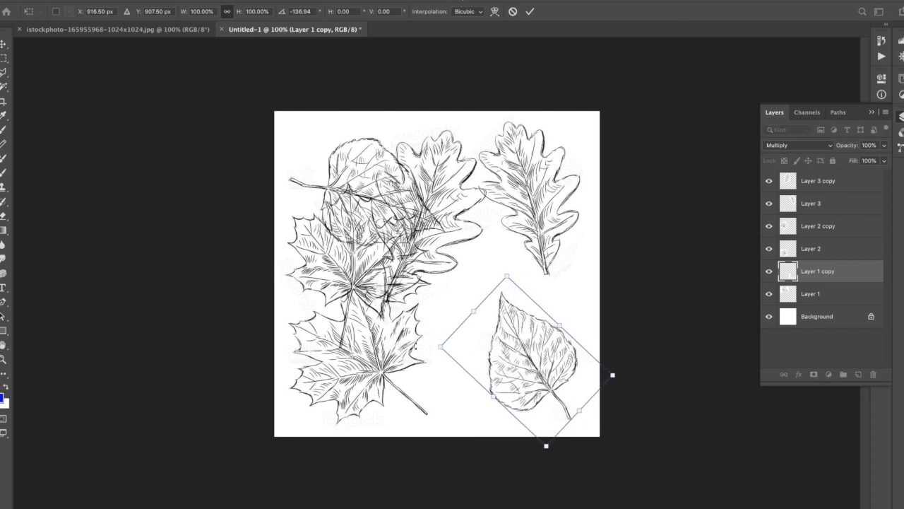
key("Return")
left_click_drag(517, 375, 523, 377)
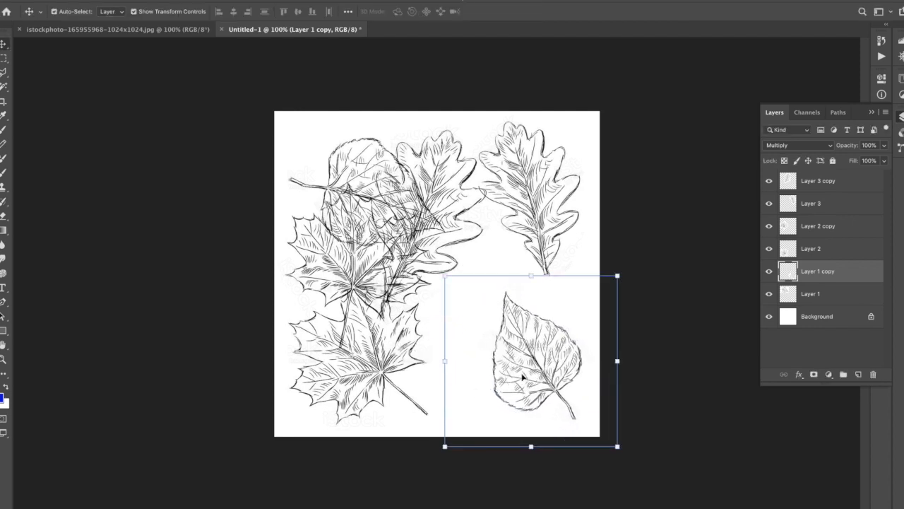
Step: Shrink the oak leaf copy to about 84% width and 81% height and place it around the middle of the canvas
left_click(457, 231)
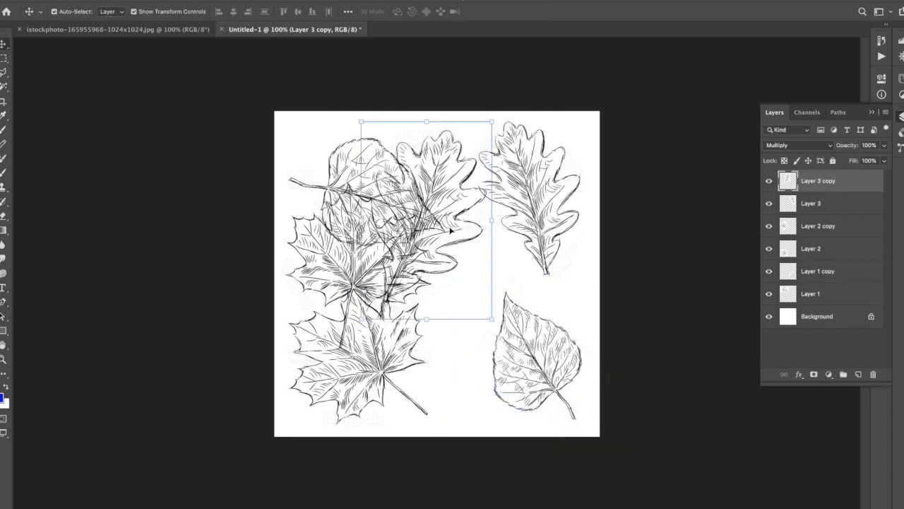
left_click_drag(450, 230, 492, 304)
left_click_drag(492, 194, 471, 230)
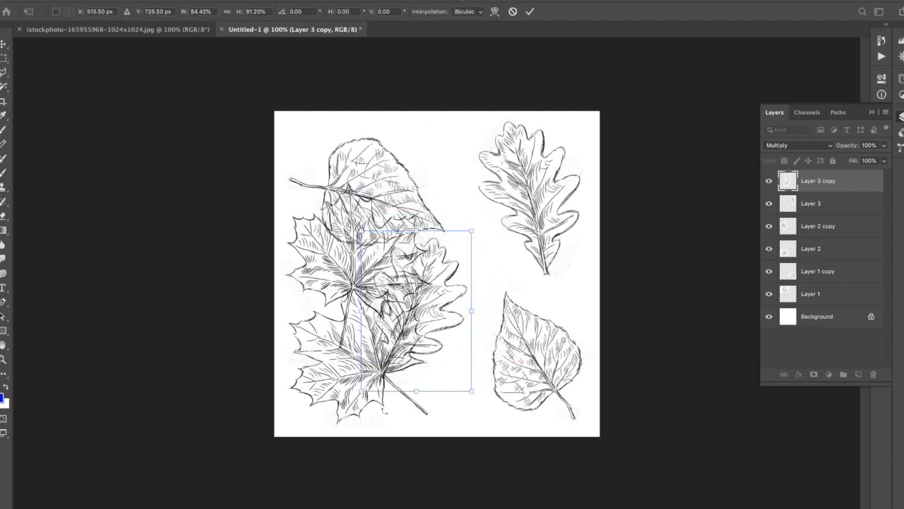
key("Return")
left_click_drag(432, 293, 489, 269)
Step: Move the upper maple leaf to the canvas's top centre and the Layer 1 leaf into the upper-left corner
left_click(385, 179)
left_click_drag(372, 188, 469, 106)
left_click(357, 232)
left_click_drag(357, 232, 341, 215)
Step: Place the oak leaf copy between the two maple leaves and adjust the lower maple leaf's position slightly
left_click(457, 276)
left_click_drag(458, 276, 322, 288)
left_click(422, 351)
left_click_drag(392, 348, 367, 351)
left_click_drag(338, 254, 414, 260)
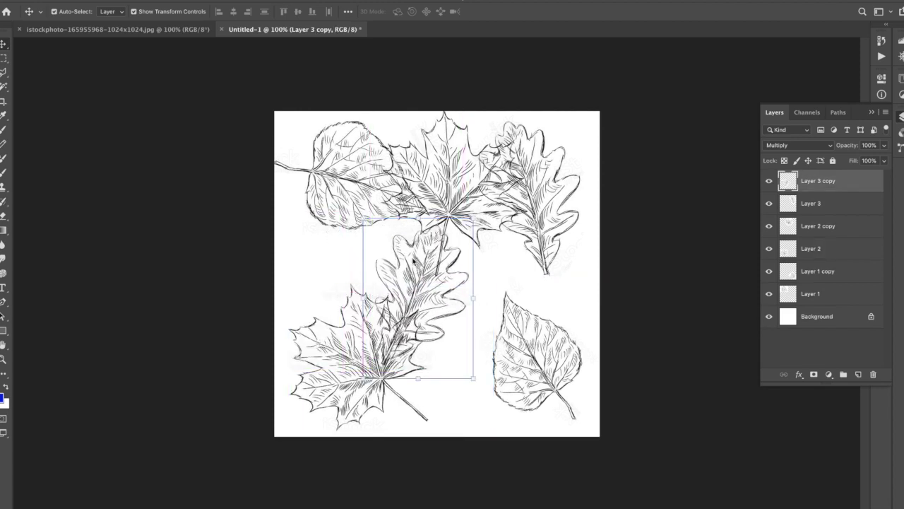
Step: Nudge the top maple leaf down toward the upper-right oak leaf and shift the lower-right leaf slightly inward
left_click_drag(437, 189, 453, 198)
left_click_drag(542, 352, 523, 356)
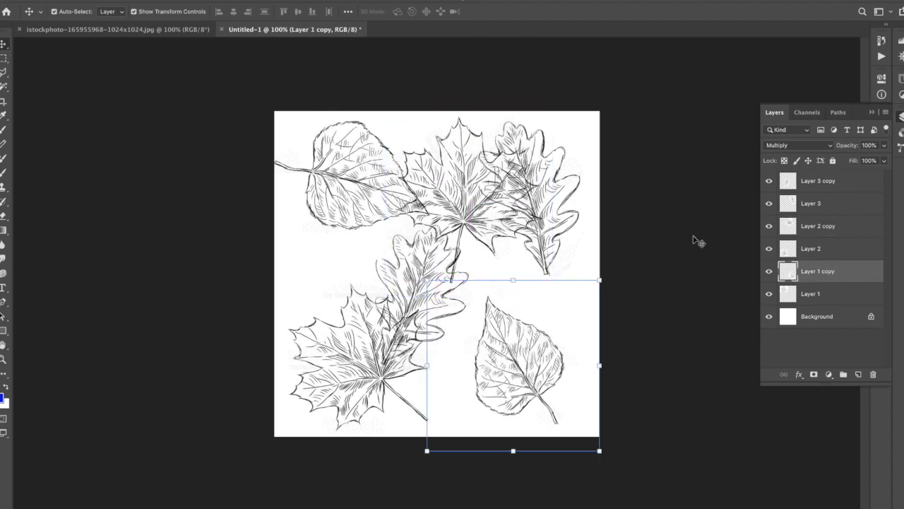
left_click(639, 254)
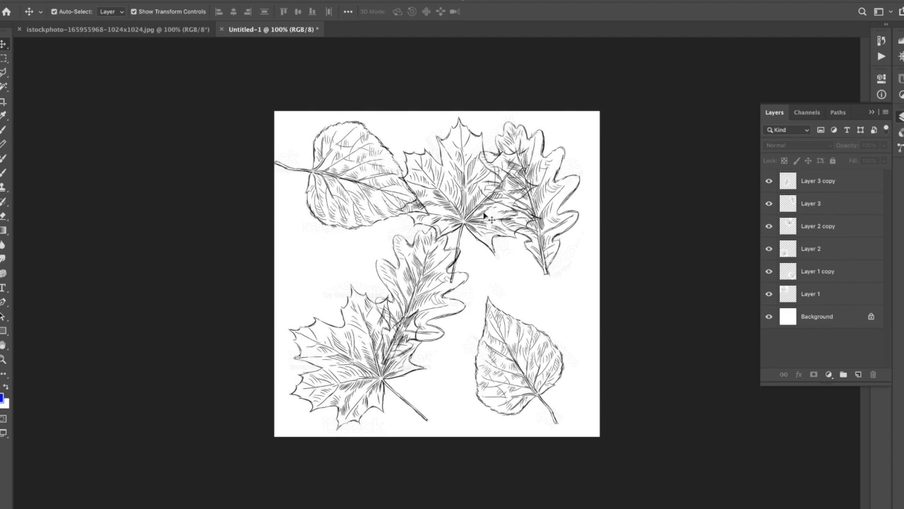
Step: Move the Layer 1 leaf across the canvas's top edge and back, leaving it fully inside against the left edge
left_click_drag(349, 177, 358, 182)
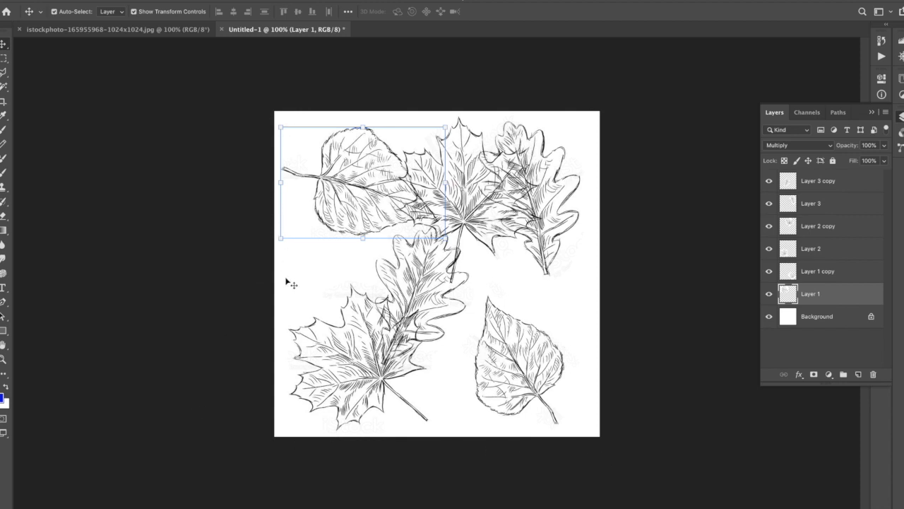
left_click_drag(379, 216, 343, 151)
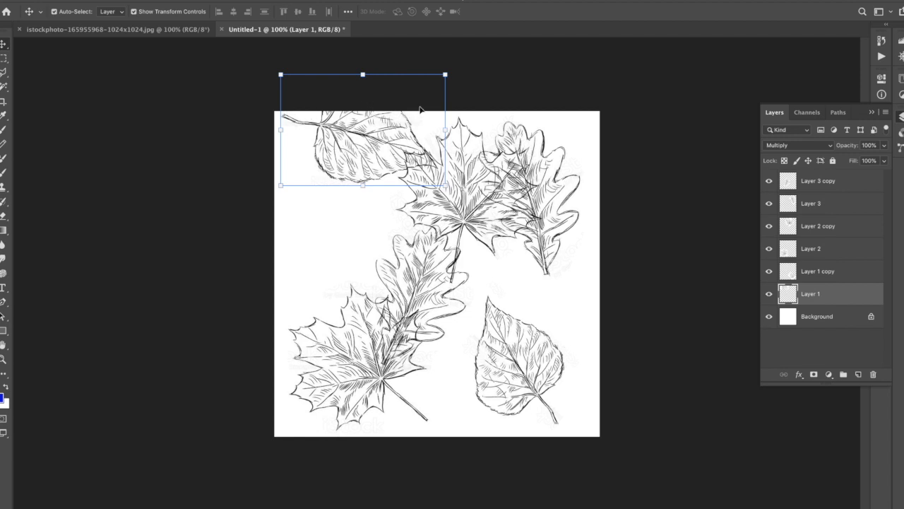
left_click_drag(367, 120, 360, 178)
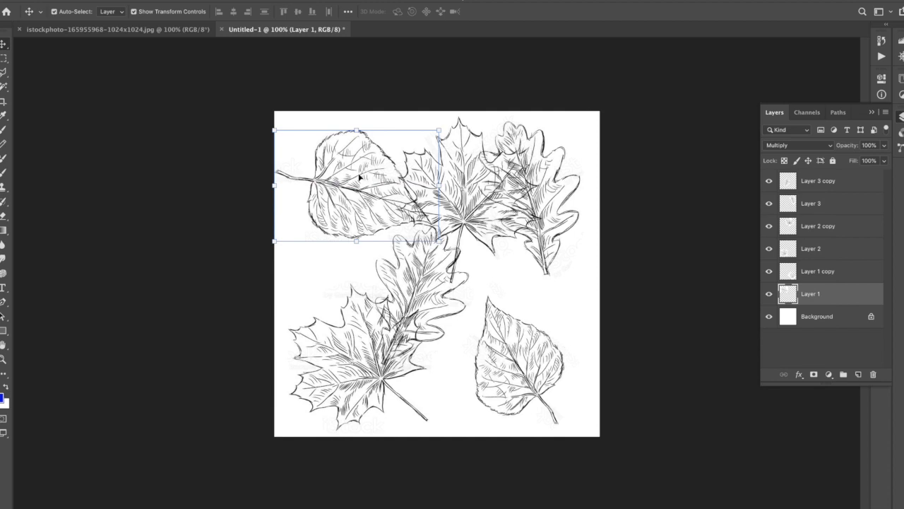
left_click_drag(360, 178, 358, 136)
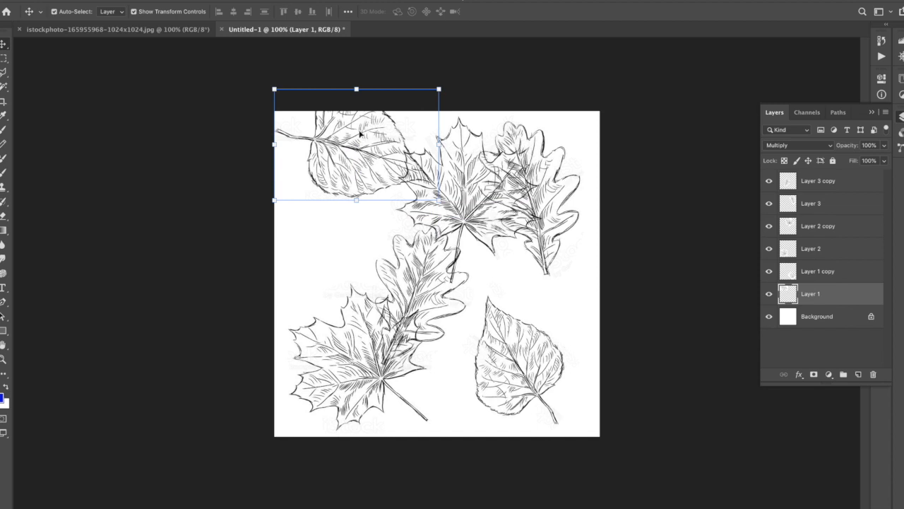
left_click_drag(358, 176, 363, 213)
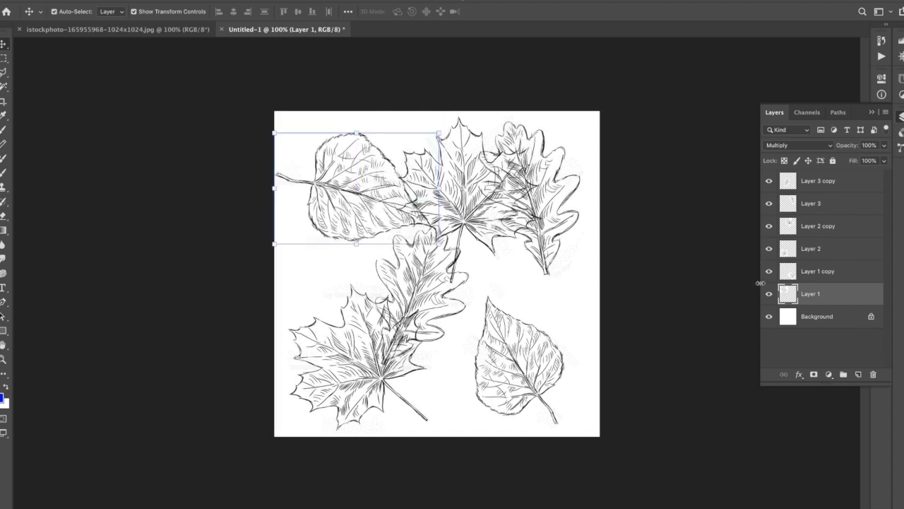
Step: Convert Layer 1 to a smart object and offset it -1357 px horizontally and -126 px vertically with Wrap Around
right_click(821, 302)
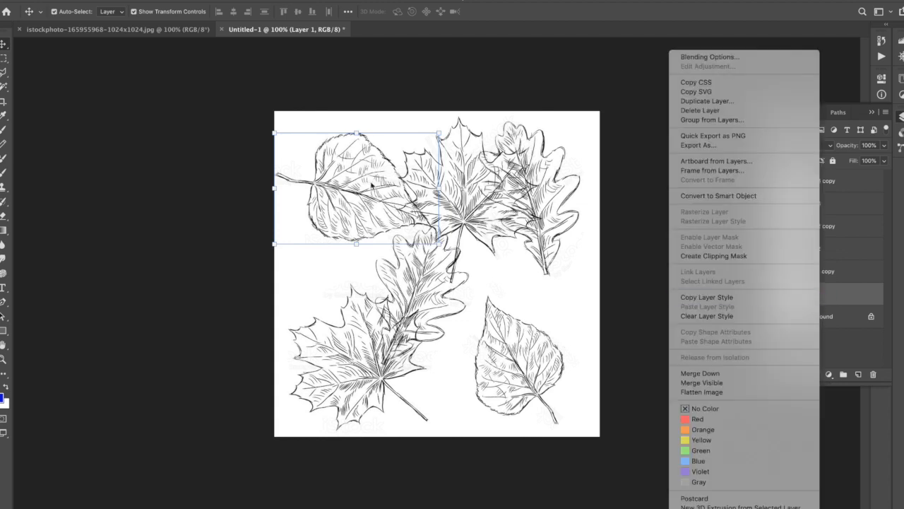
left_click(720, 196)
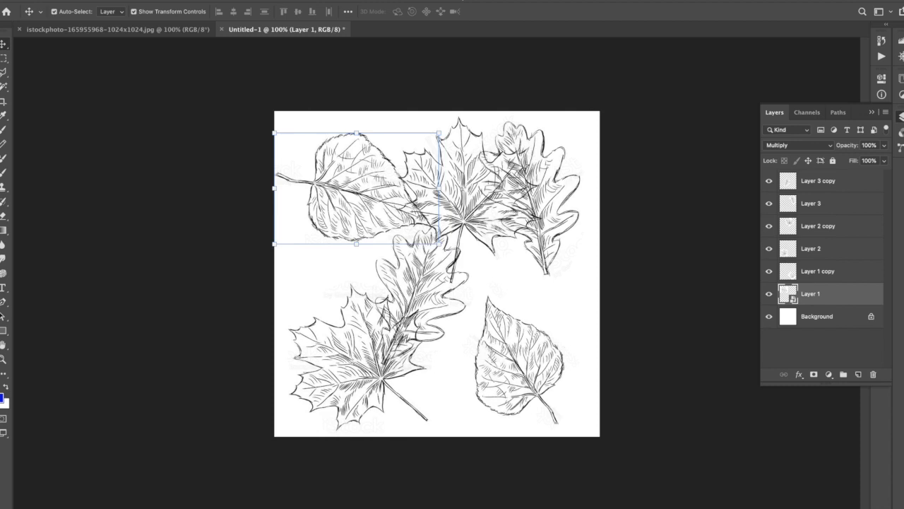
left_click(261, 0)
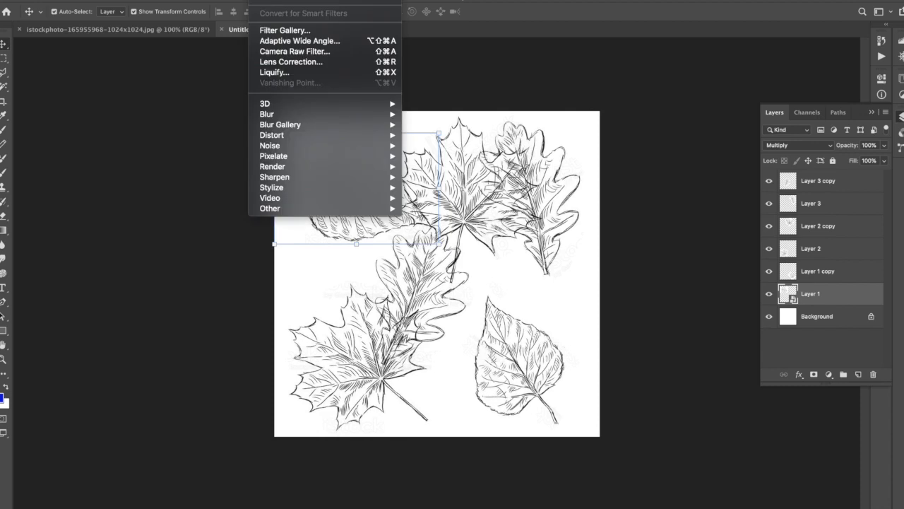
mouse_move(300, 209)
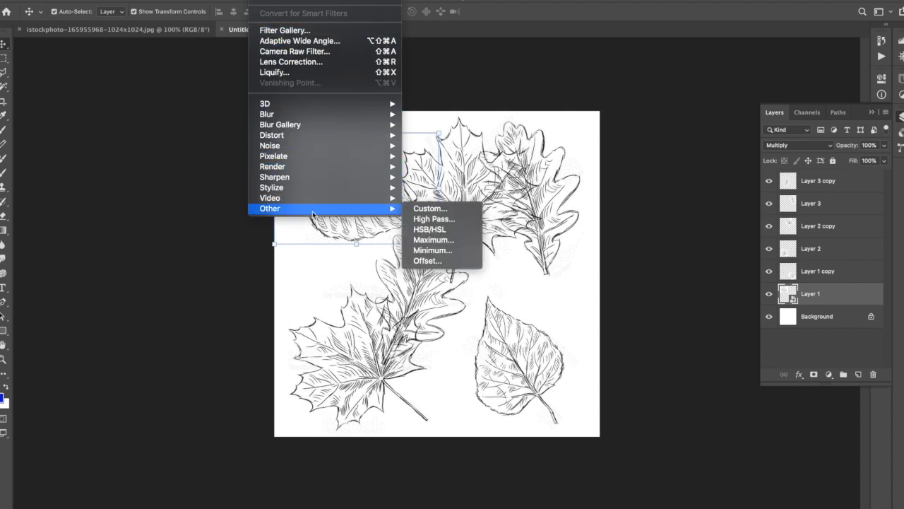
left_click(442, 264)
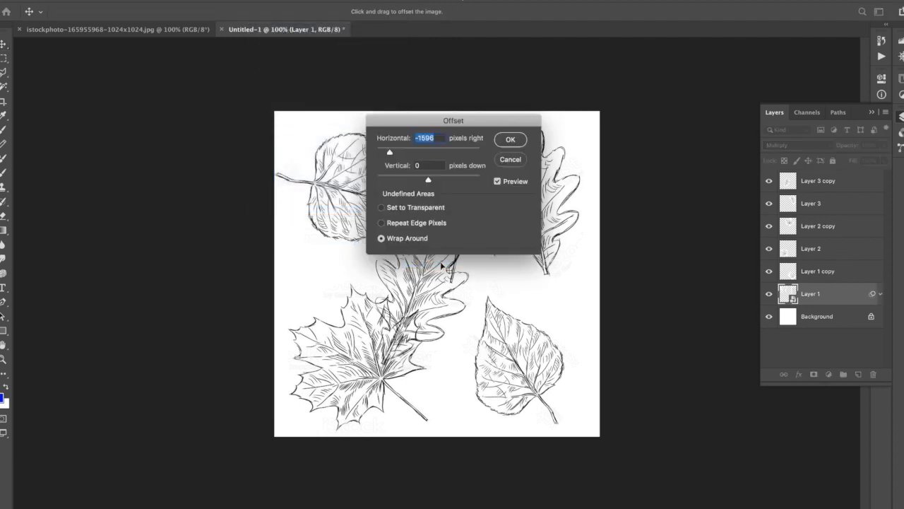
left_click_drag(406, 121, 86, 124)
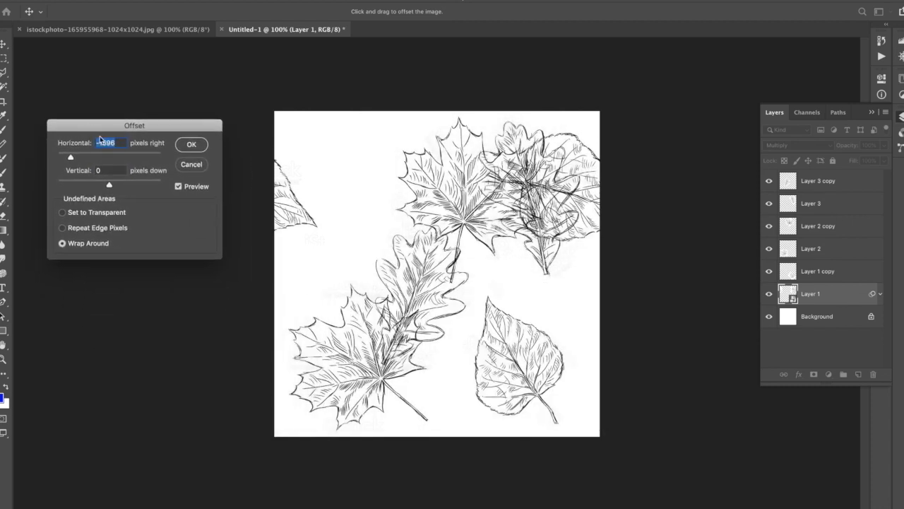
left_click(71, 156)
left_click_drag(80, 159, 76, 160)
left_click_drag(110, 184, 107, 187)
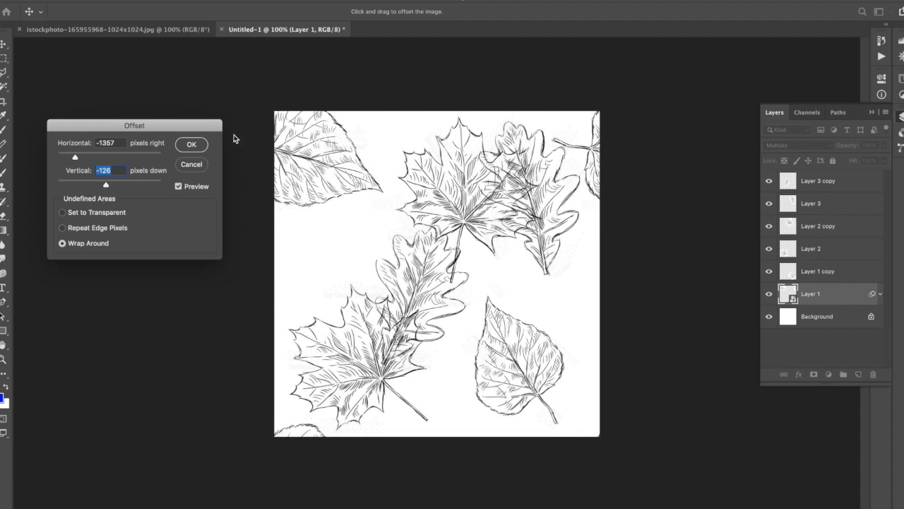
left_click(192, 144)
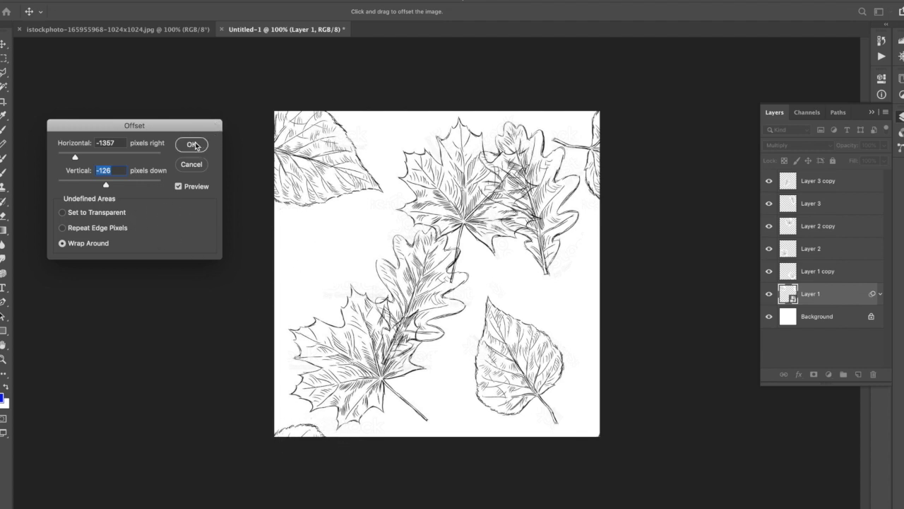
left_click(667, 277)
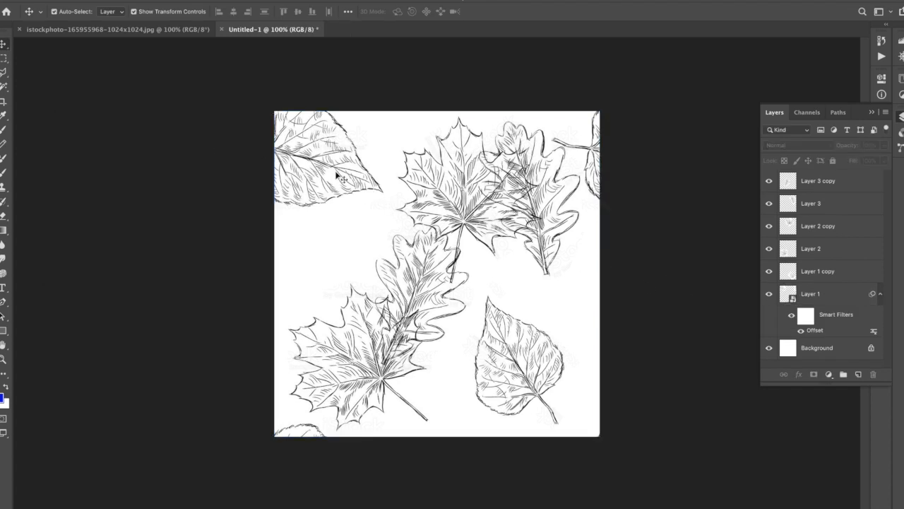
Step: Try moving the wrapped Layer 1 leaf downward, and undo the move
left_click_drag(337, 178, 332, 191)
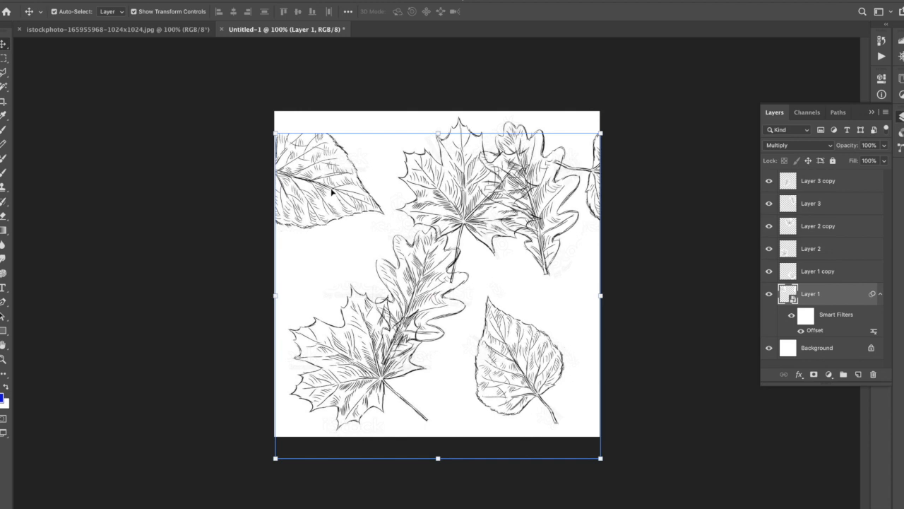
key("ctrl+z")
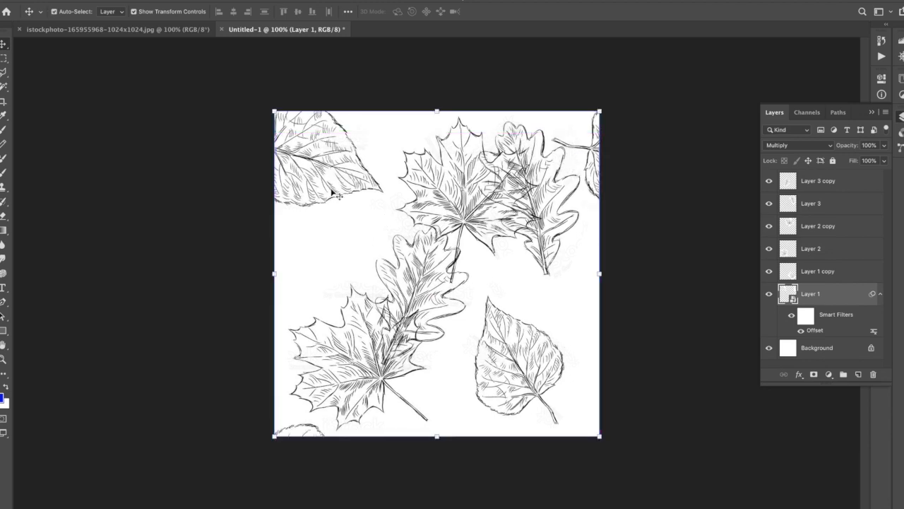
left_click(370, 92)
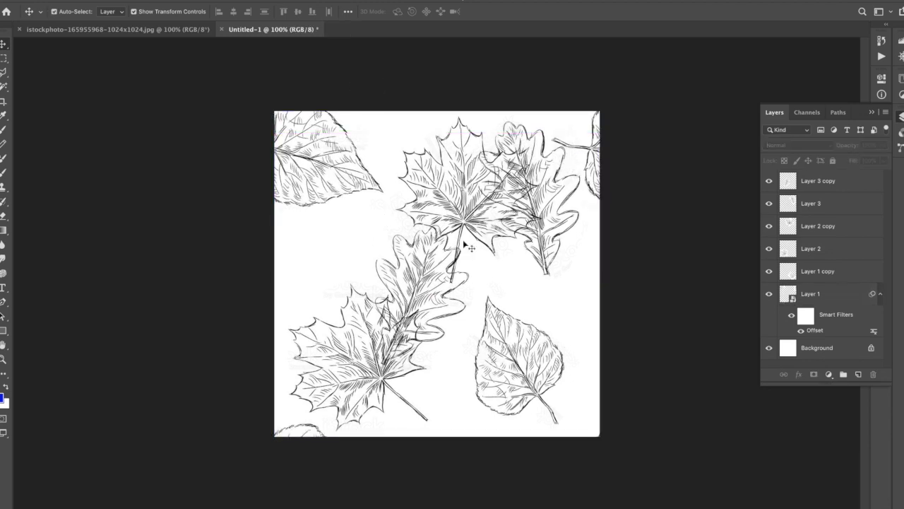
Step: Move the central oak leaf over the lower-left maple leaf and nudge the top maple leaf slightly left and down
left_click(416, 288)
left_click_drag(416, 288, 349, 295)
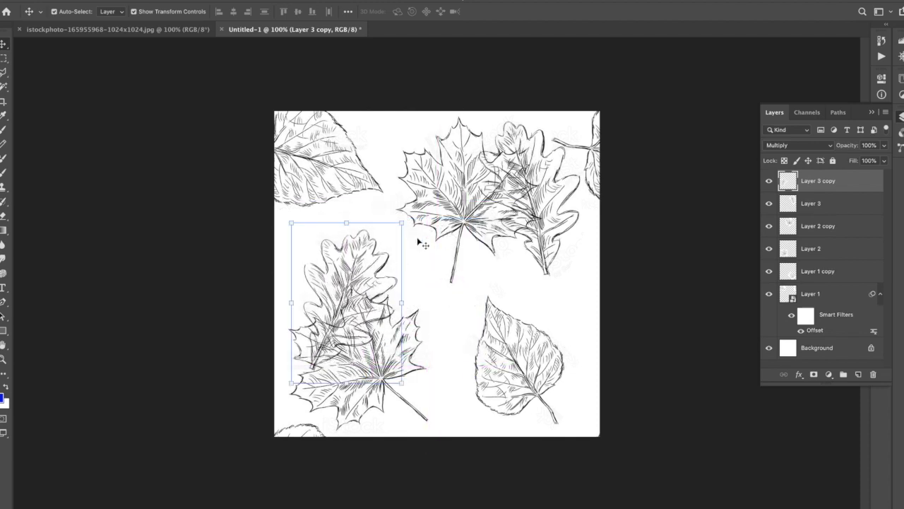
mouse_move(447, 224)
left_mouse_down()
mouse_move(454, 203)
mouse_move(437, 231)
mouse_move(444, 230)
mouse_move(437, 226)
left_mouse_up()
Step: Convert Layer 2 copy to a smart object and offset it -1110 px horizontally and -461 px vertically with Wrap Around
right_click(819, 236)
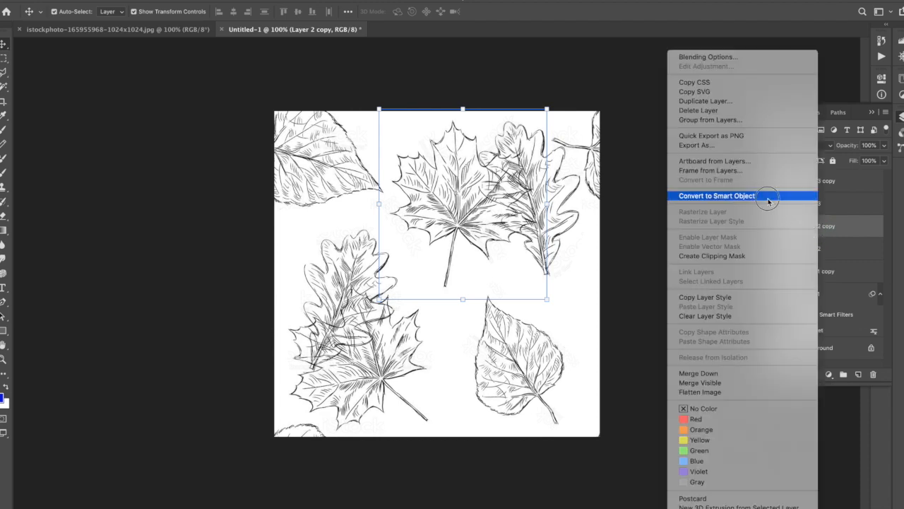
left_click(768, 200)
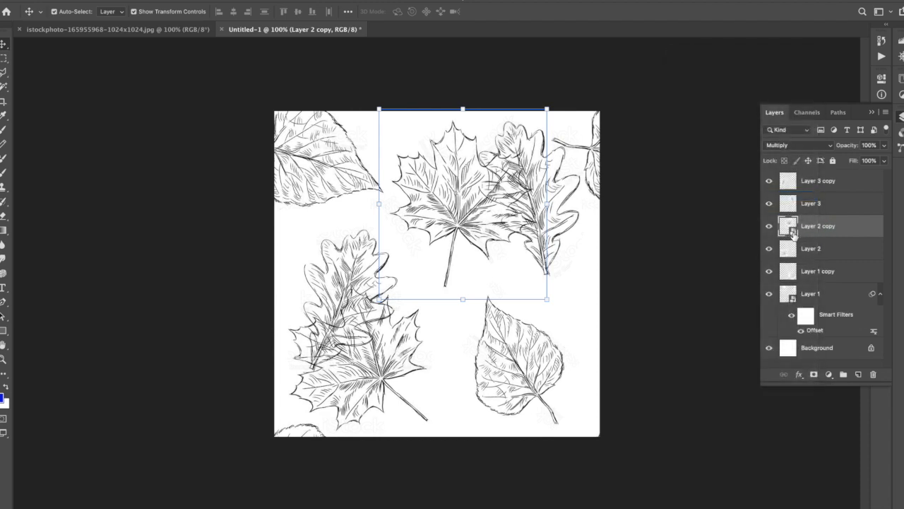
left_click(260, 1)
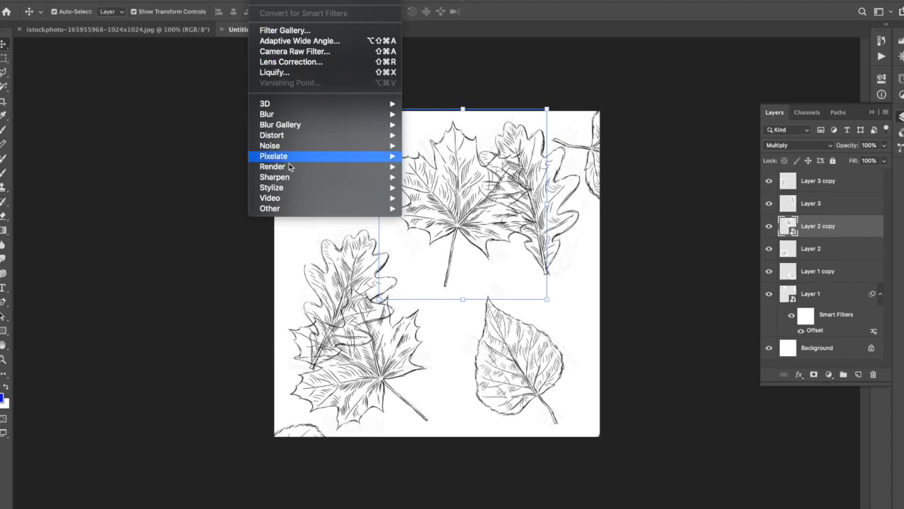
mouse_move(285, 210)
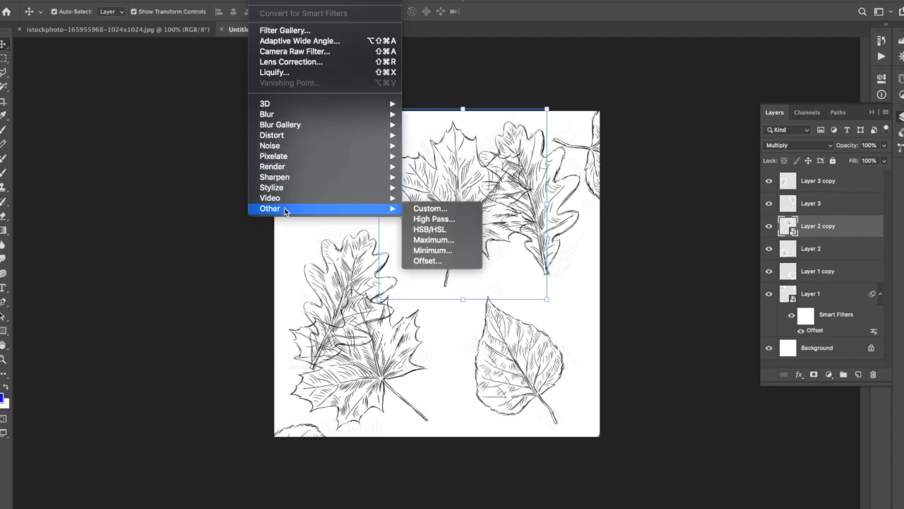
left_click(426, 260)
left_click_drag(78, 161, 81, 160)
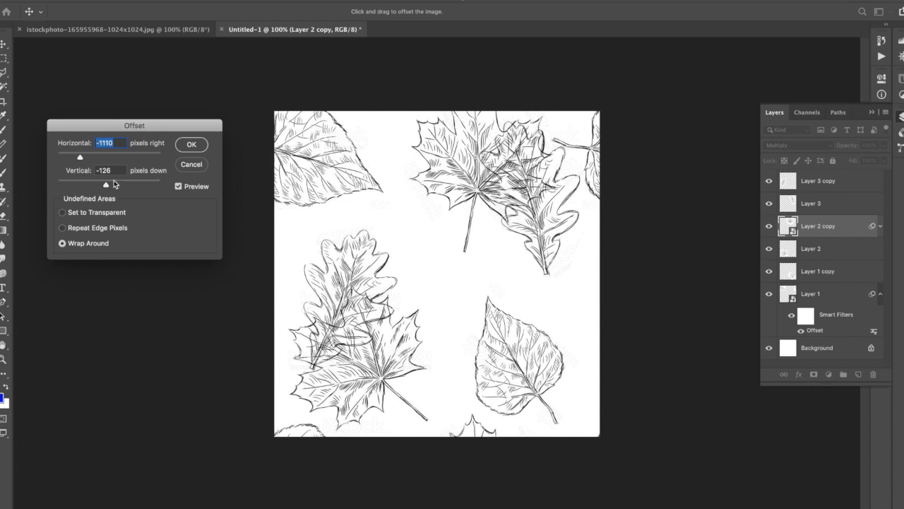
left_click_drag(106, 185, 97, 187)
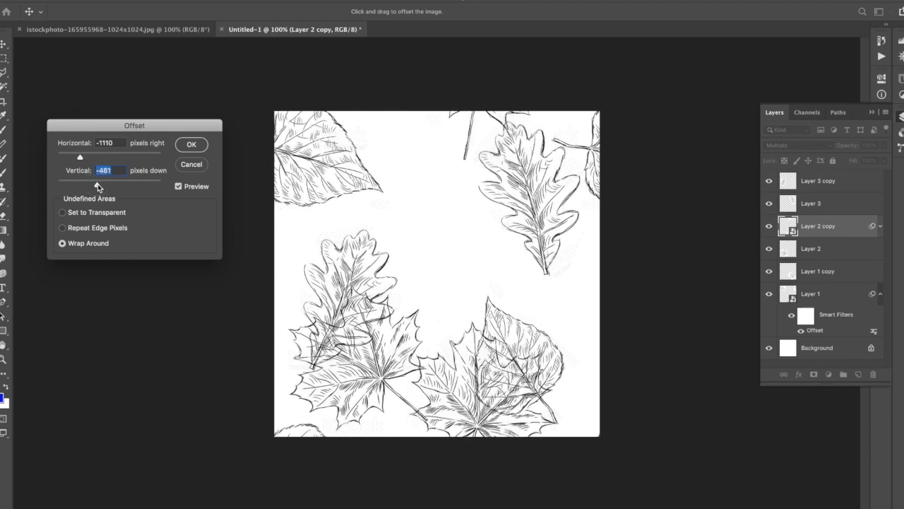
left_click(193, 145)
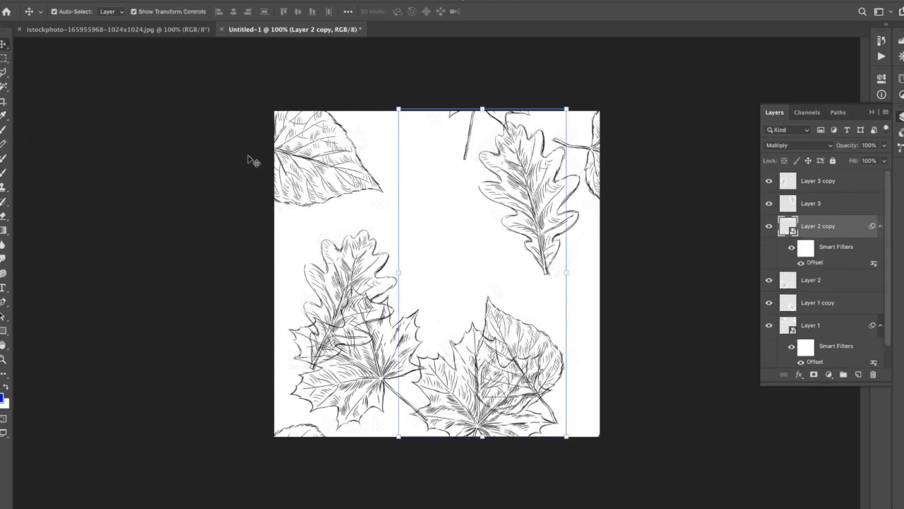
left_click(229, 263)
Step: Raise the left oak leaf slightly above the maple leaf and undo the move made on the wrapped maple layer
left_click_drag(351, 273, 346, 250)
left_click_drag(535, 351, 540, 326)
key("super+z")
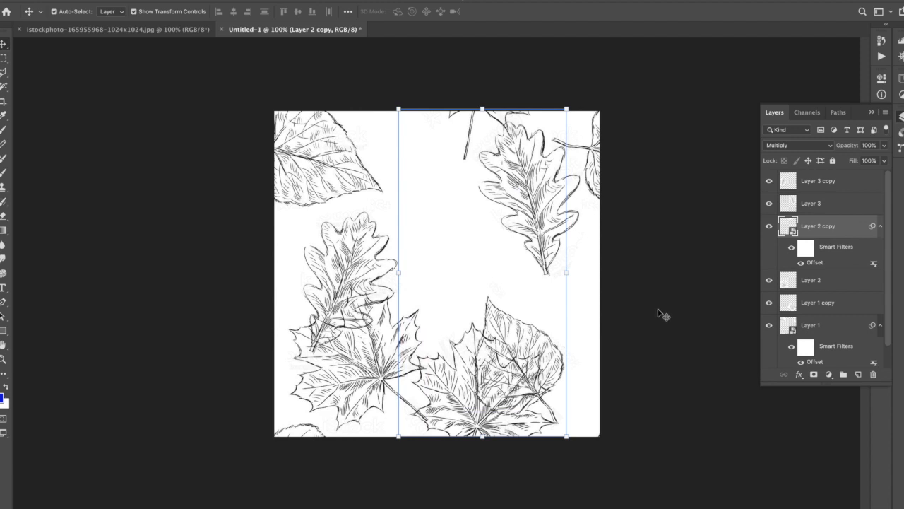
left_click(632, 331)
Step: Move the Layer 1 copy leaf up beneath the right oak leaf and convert it to a smart object
left_click(562, 365)
left_click_drag(563, 365, 565, 272)
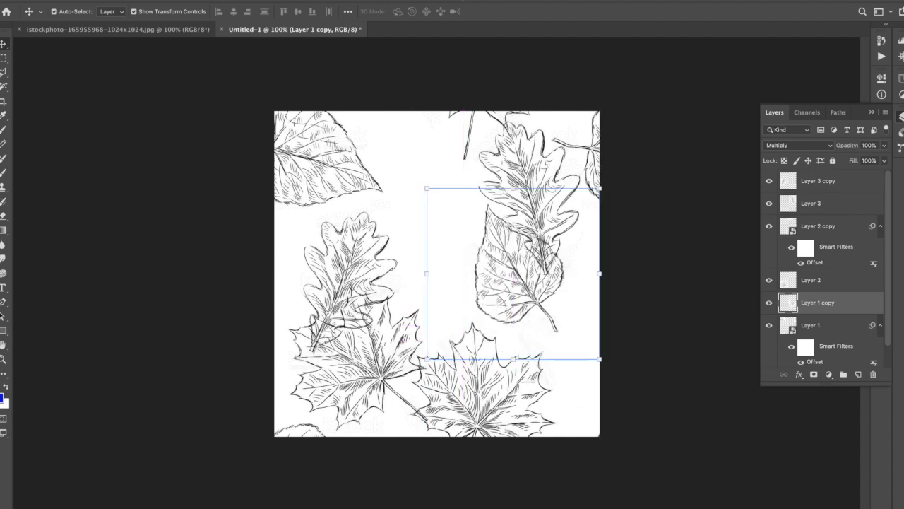
right_click(856, 307)
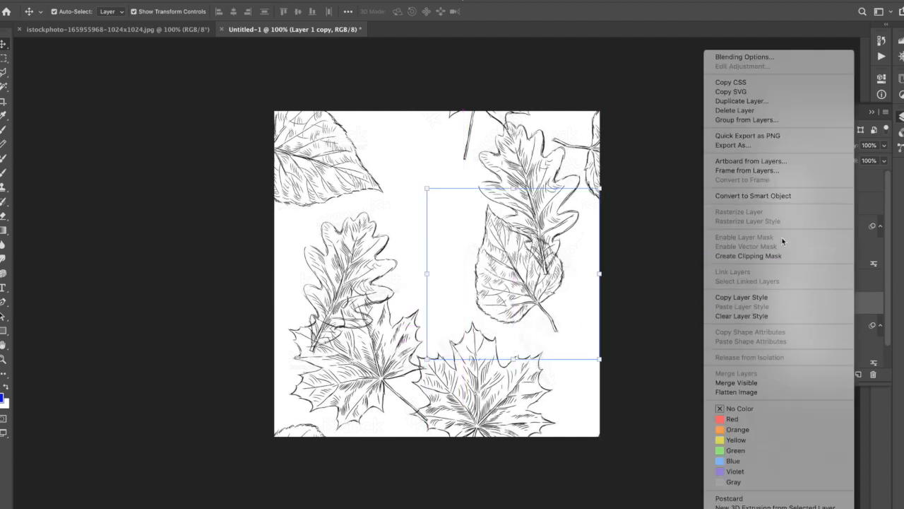
left_click(780, 197)
Step: Offset Layer 1 copy -984 px horizontally and +42 px vertically with Wrap Around
left_click(262, 2)
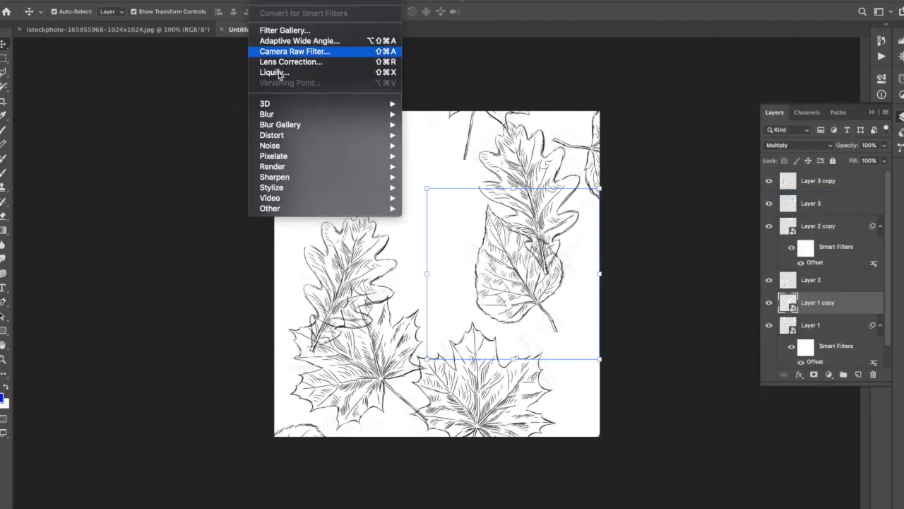
mouse_move(350, 210)
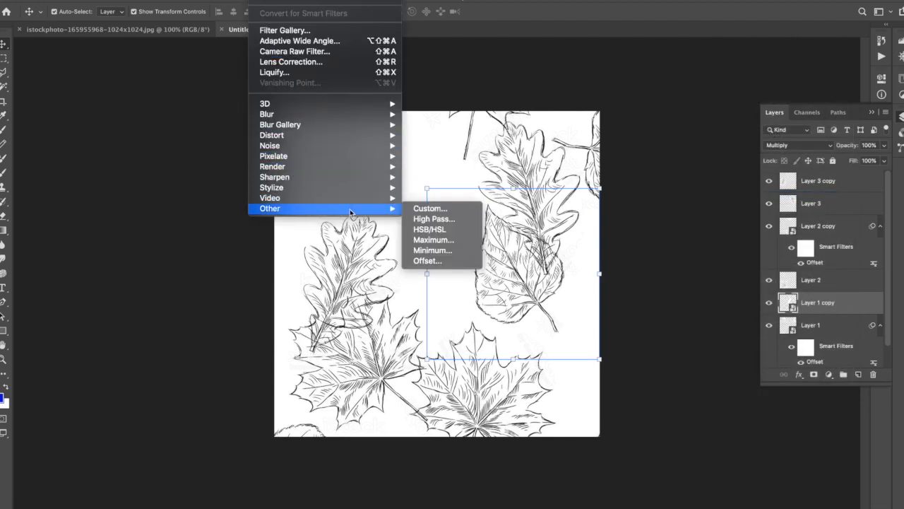
left_click(428, 260)
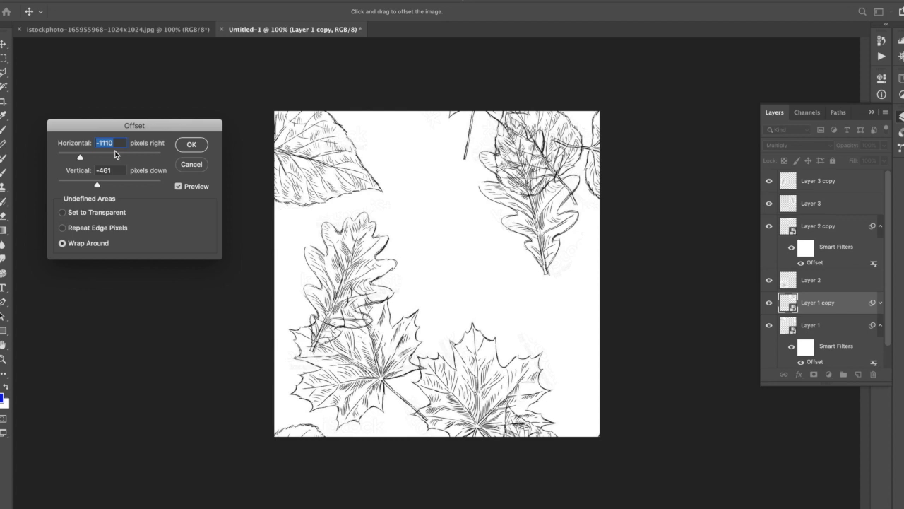
left_click_drag(78, 158, 82, 159)
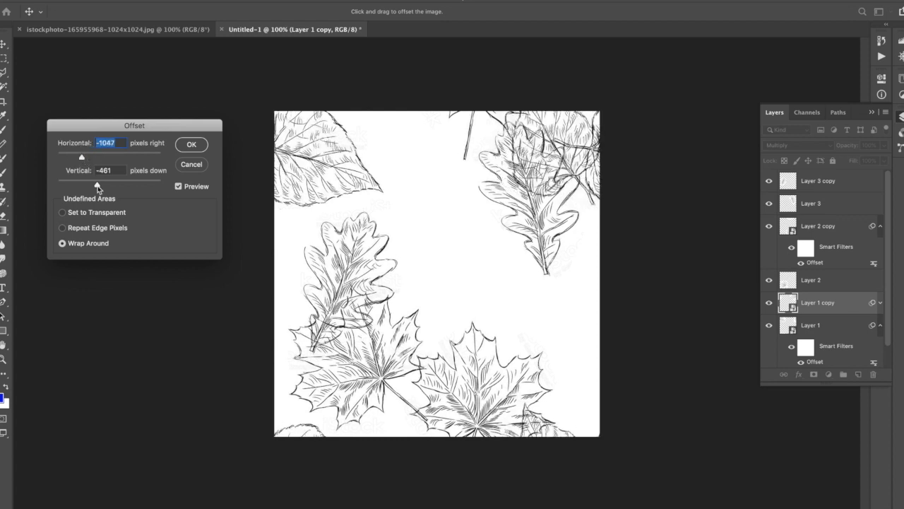
left_click_drag(98, 189, 111, 186)
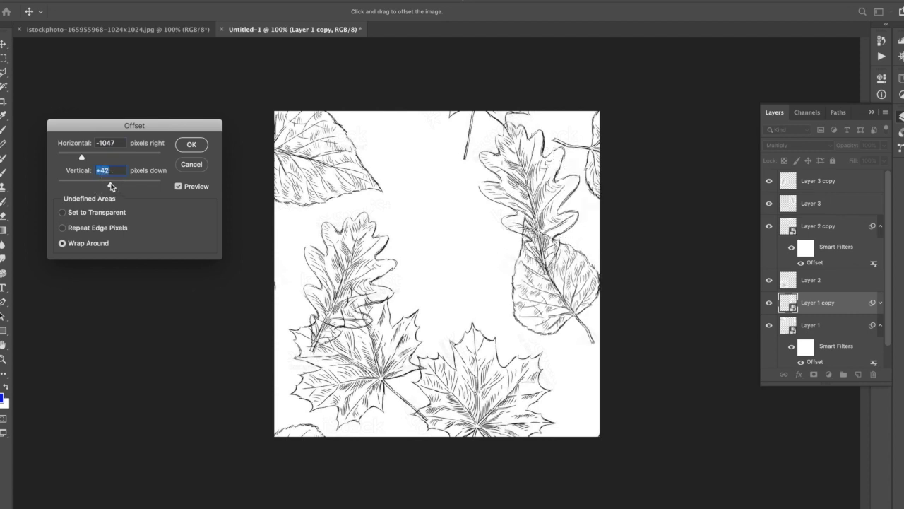
left_click(82, 158)
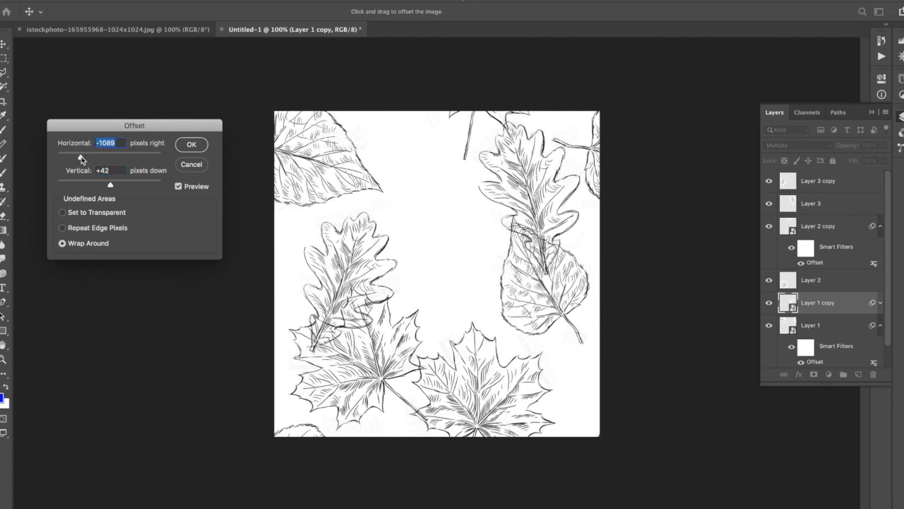
left_click_drag(82, 158, 84, 158)
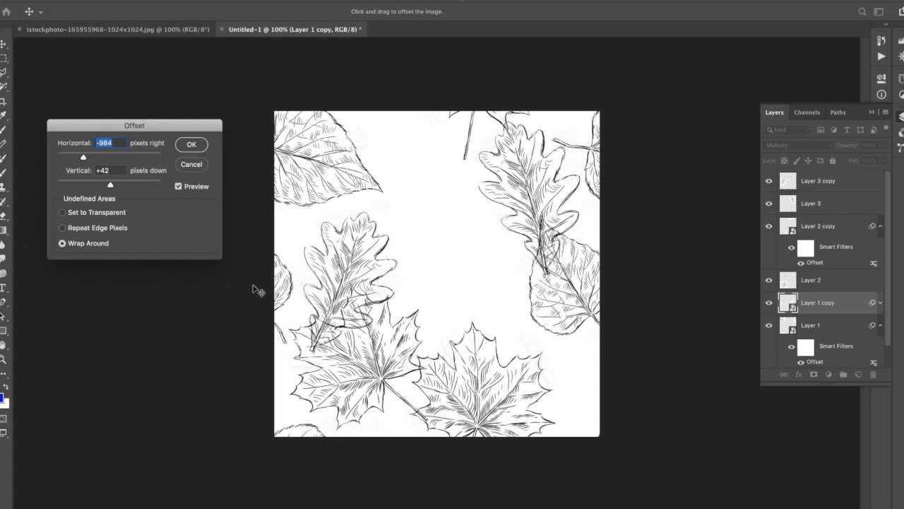
left_click(202, 146)
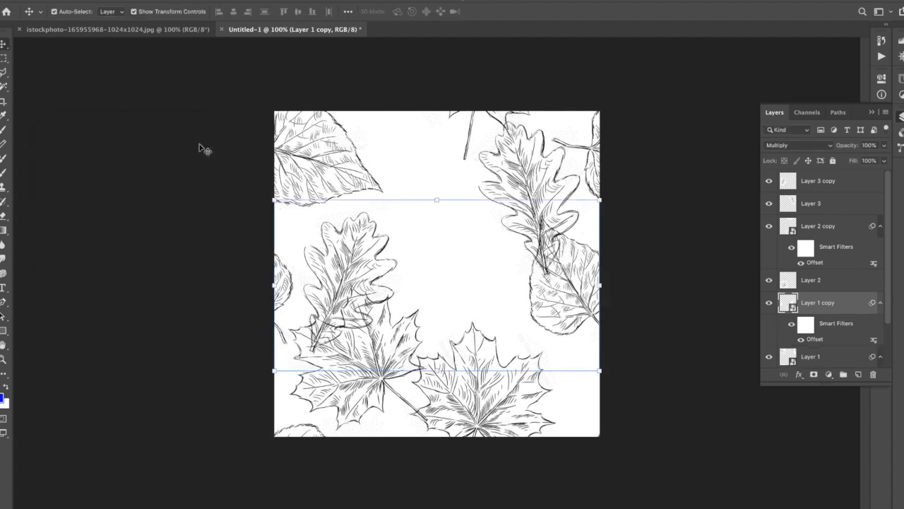
Step: Rotate the left oak leaf counterclockwise and place it above the maple leaf, and shift the right oak leaf left and down
left_click(370, 255)
left_click_drag(351, 262, 440, 215)
left_click_drag(502, 150, 409, 200)
left_click_drag(424, 241, 394, 247)
key("Return")
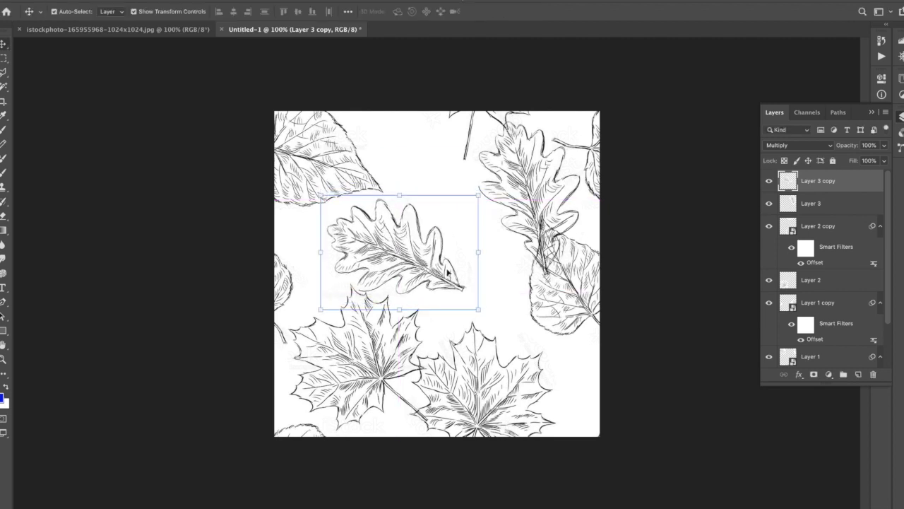
left_click_drag(540, 190, 503, 204)
Step: Scale the Layer 2 maple leaf to 88.70% and move it below the right oak leaf
left_click(396, 351)
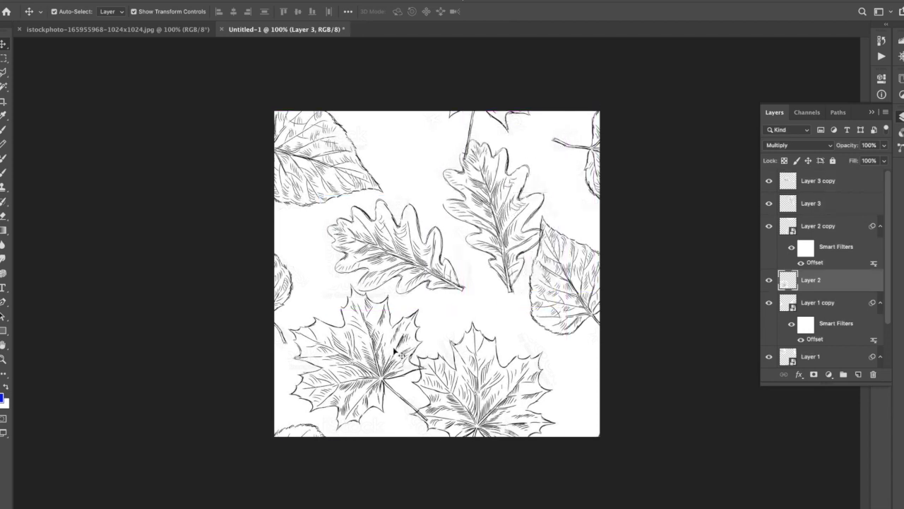
left_click_drag(439, 440, 421, 418)
left_click_drag(356, 359, 506, 308)
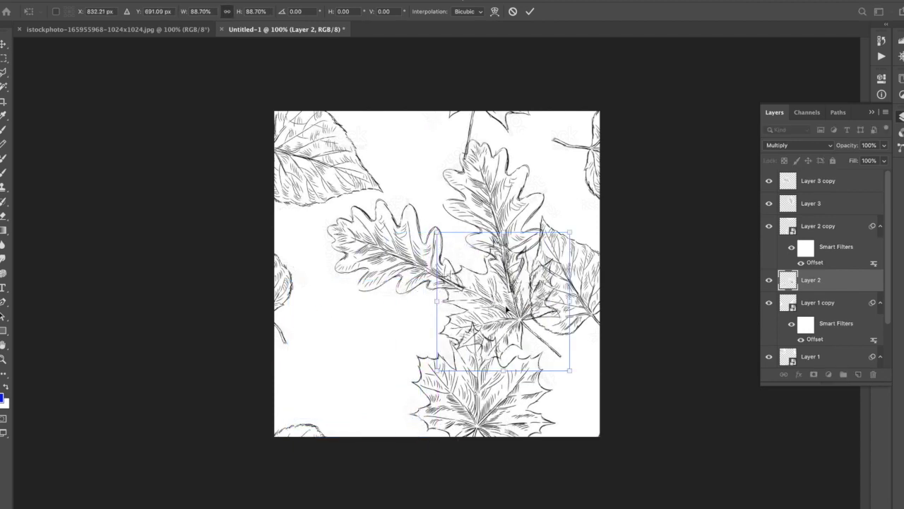
key("Return")
Step: Move the Layer 3 copy oak leaf into the empty lower-left area and rotate it clockwise to stand more upright
left_click_drag(412, 240, 444, 357)
left_click_drag(351, 354, 346, 359)
key("Return")
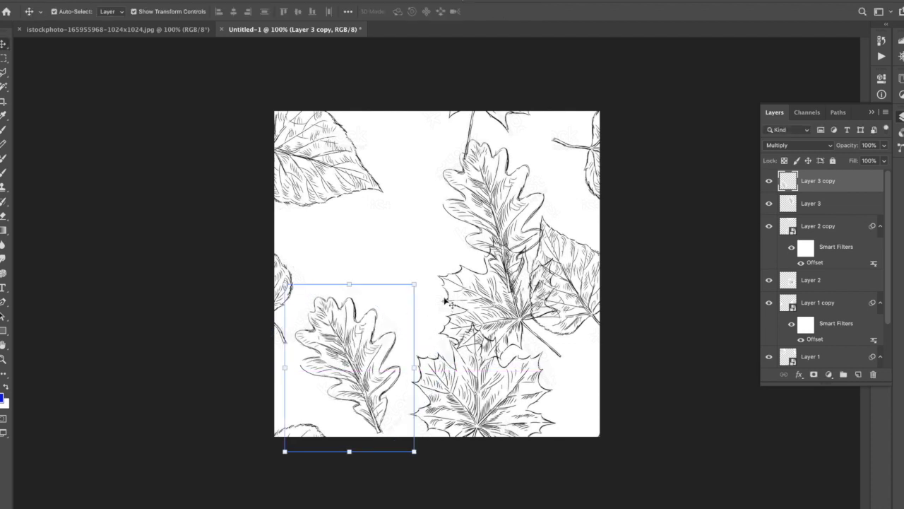
Step: Move the Layer 2 maple leaf up and left into the gap beside the Layer 3 oak leaf
left_click(502, 236)
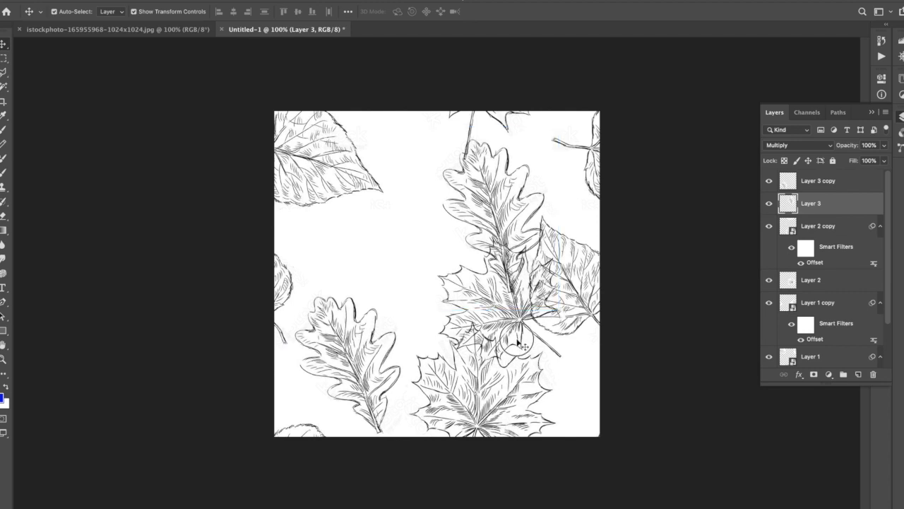
left_click(506, 332)
left_click(601, 363)
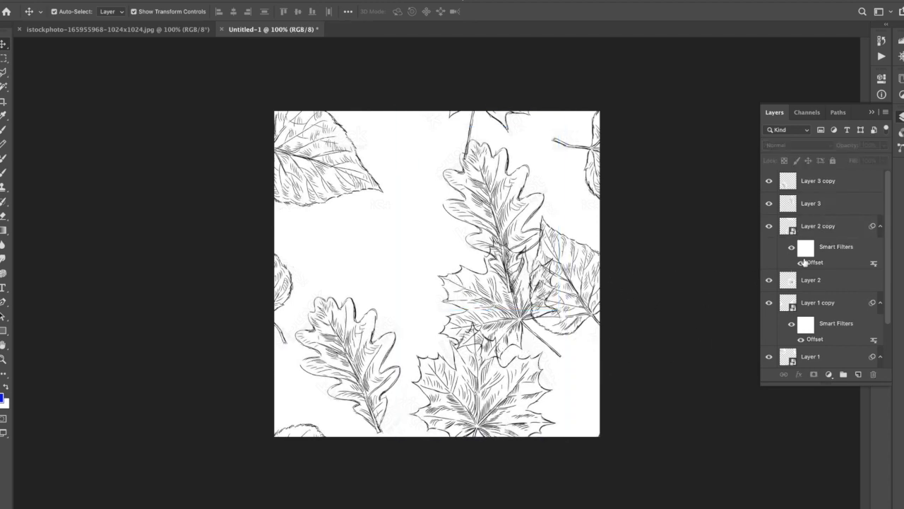
scroll(804, 261, "down", 2)
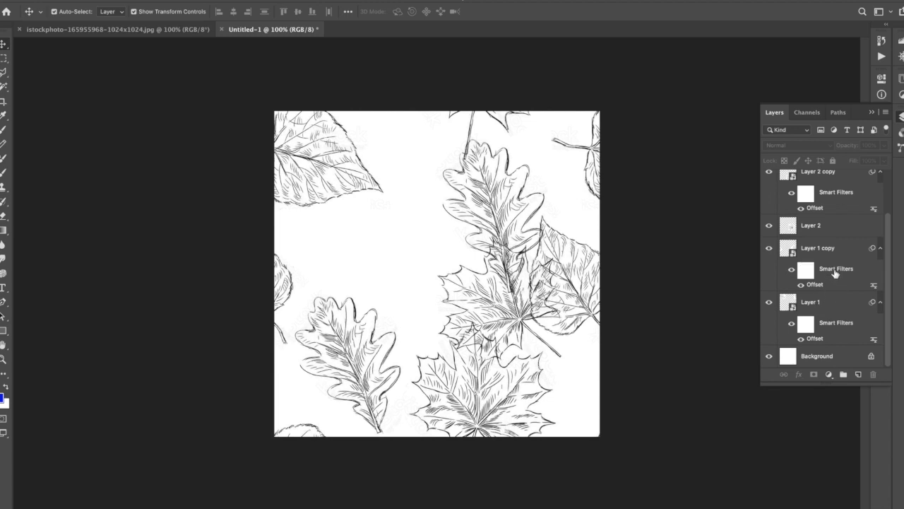
left_click(825, 234)
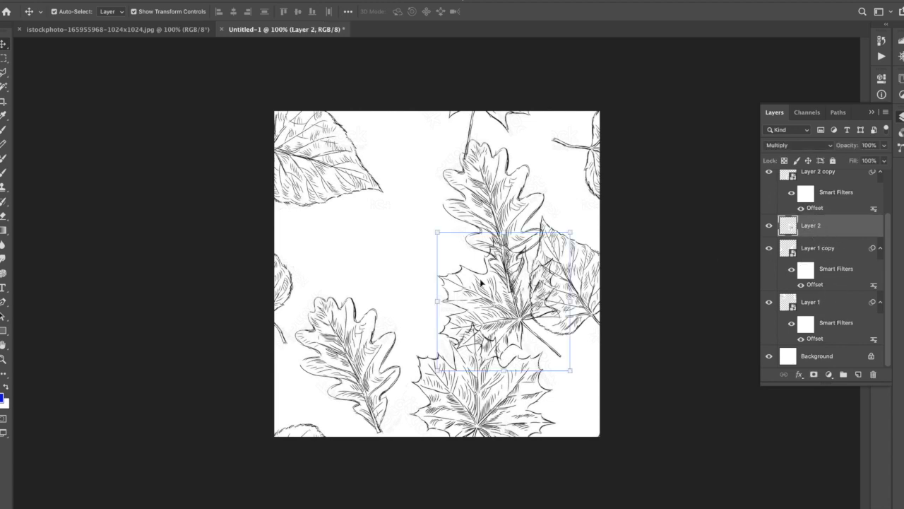
left_click_drag(486, 300, 392, 245)
Step: Rotate the Layer 3 oak leaf 27.13° clockwise and move it up and to the right, away from the maple leaf
left_click(517, 207)
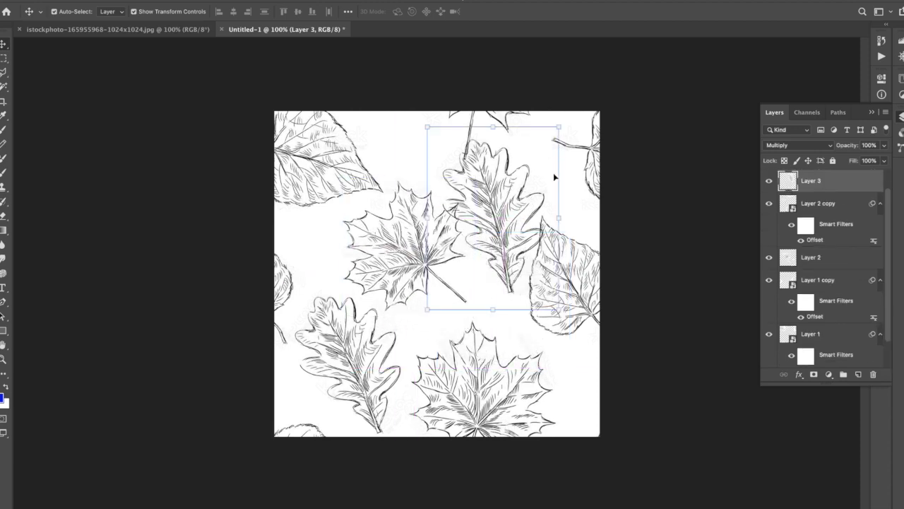
left_click_drag(562, 125, 595, 172)
key("Return")
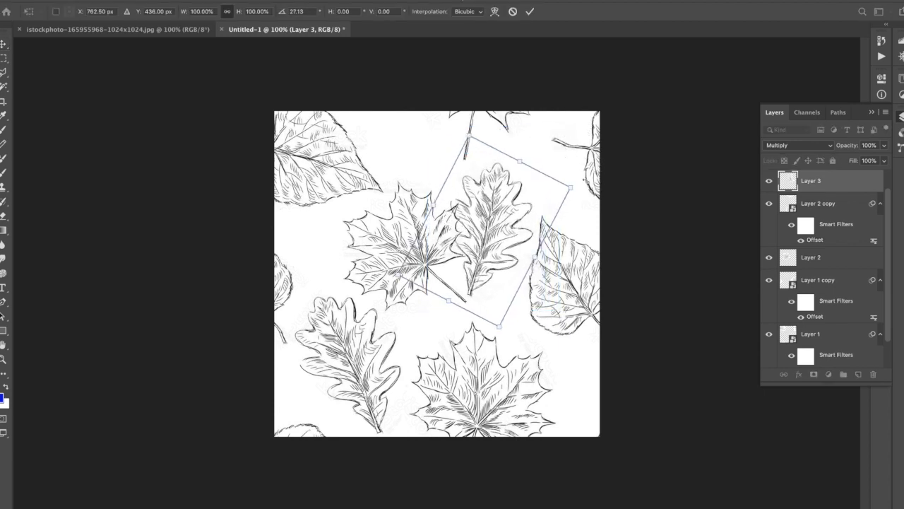
key("Return")
left_click_drag(477, 241, 497, 213)
Step: Scale the central maple leaf down slightly and nudge it a little lower
mouse_move(411, 261)
left_mouse_down()
mouse_move(401, 260)
mouse_move(410, 261)
left_mouse_up()
left_click_drag(469, 317, 465, 308)
key("Return")
left_click_drag(432, 269, 433, 276)
Step: Scale the Layer 3 oak leaf down slightly and nudge it right, centring it between the maple leaf and the right-hand leaf
left_click(503, 216)
mouse_move(503, 216)
left_mouse_down()
mouse_move(504, 206)
mouse_move(502, 216)
left_mouse_up()
left_click_drag(546, 286, 537, 272)
key("Return")
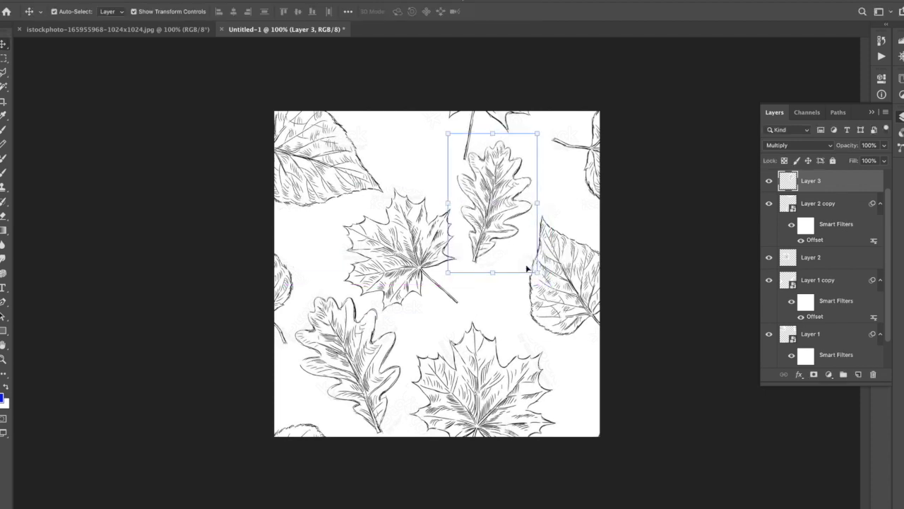
left_click_drag(510, 200, 518, 199)
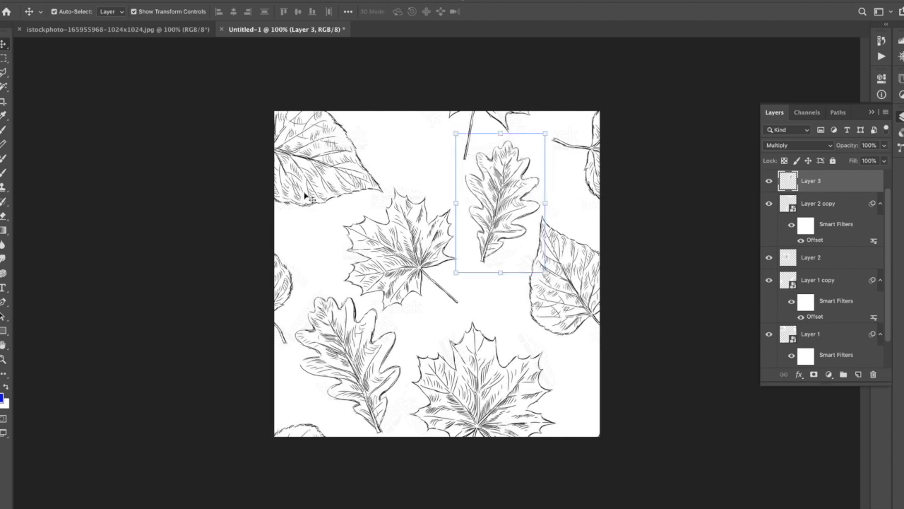
left_click(669, 295)
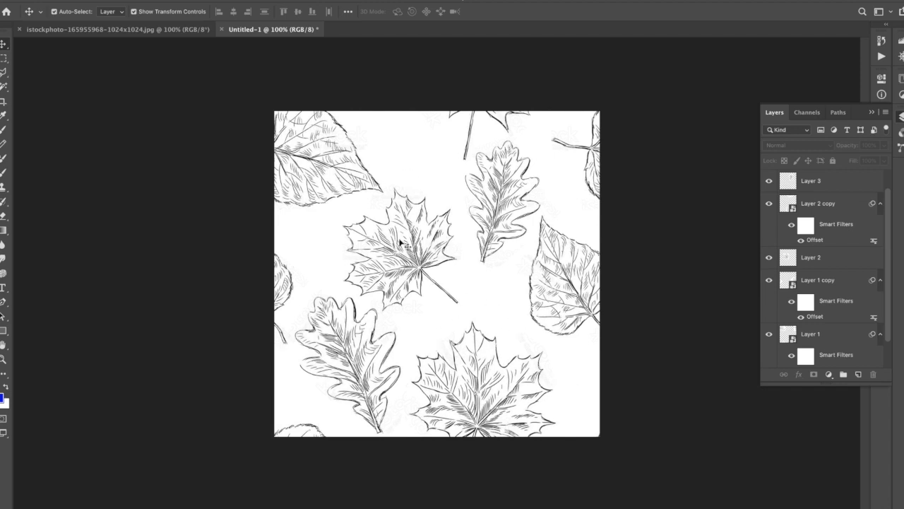
left_click(375, 364, "alt")
left_click(370, 363)
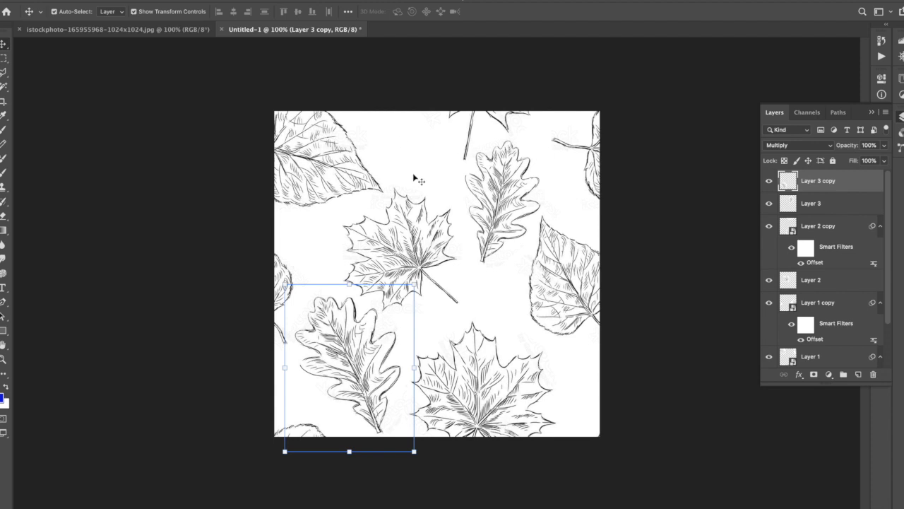
left_click(671, 173)
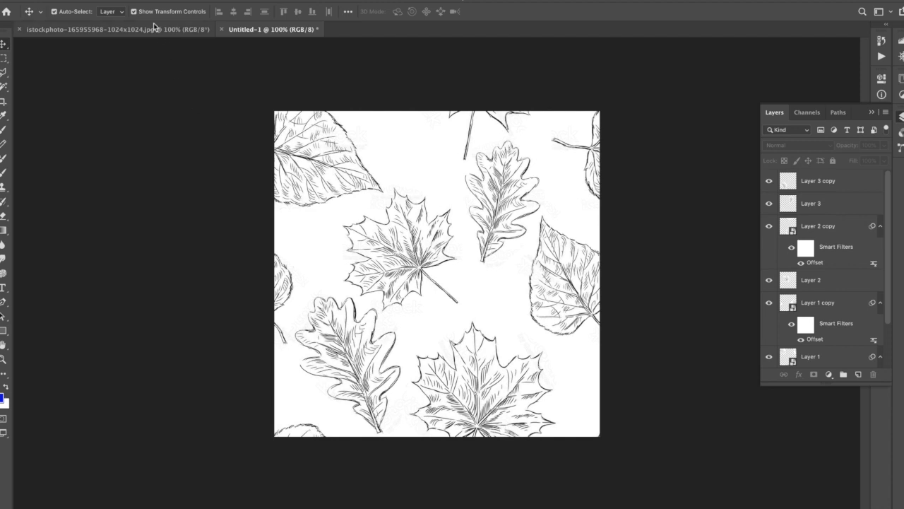
Step: Define the finished leaf tile as a pattern named "leaf pattern"
left_click(113, 0)
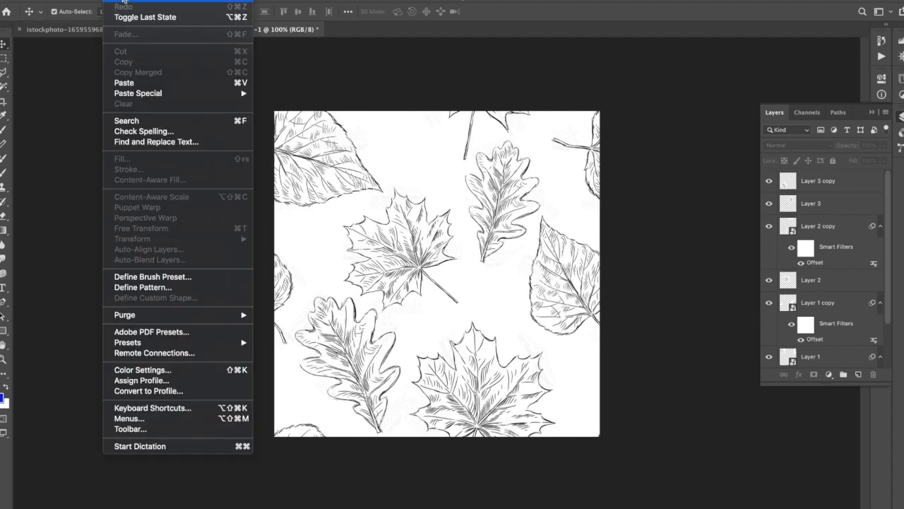
left_click(179, 291)
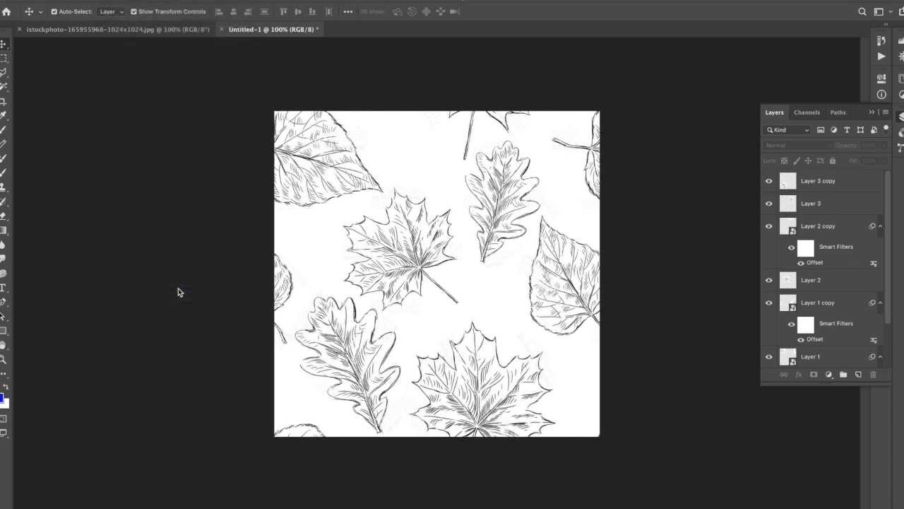
key("BackSpace")
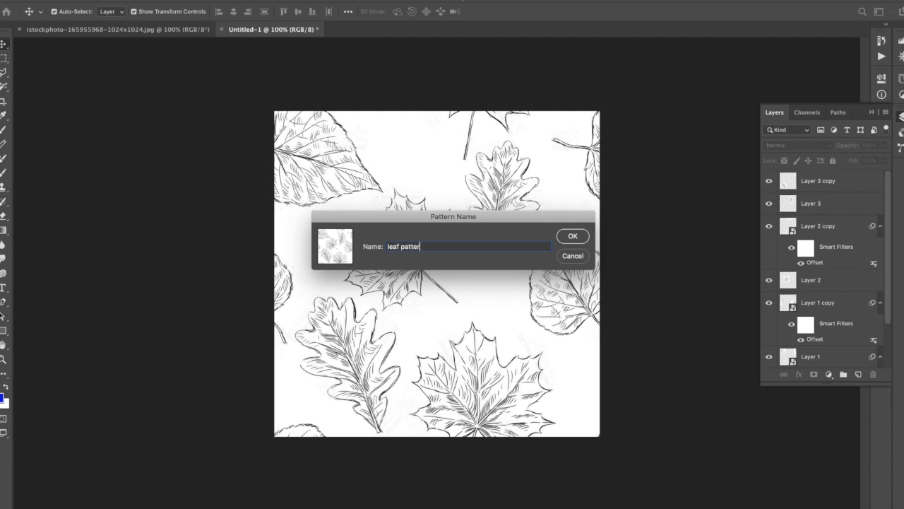
key("Return")
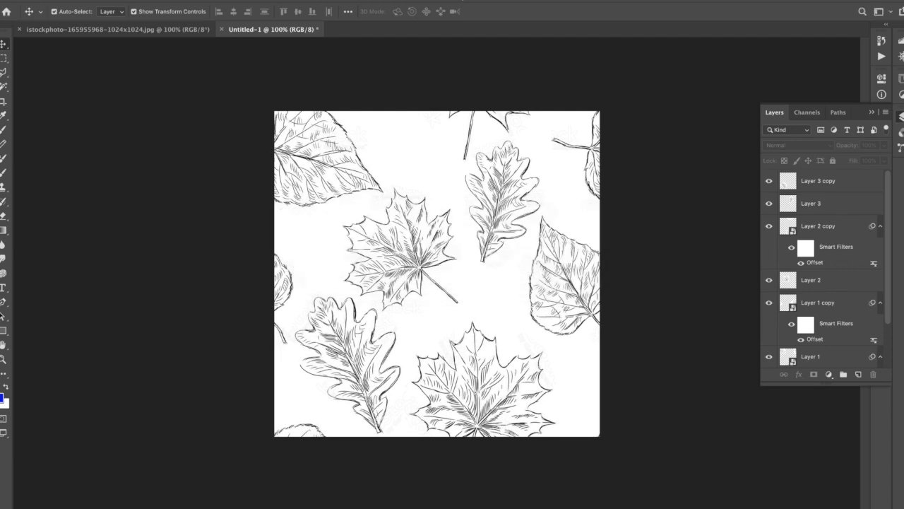
Step: Create a landscape A3 print document, 420 × 297 mm at 300 pixels/inch, and unlock its background layer
left_click(90, 0)
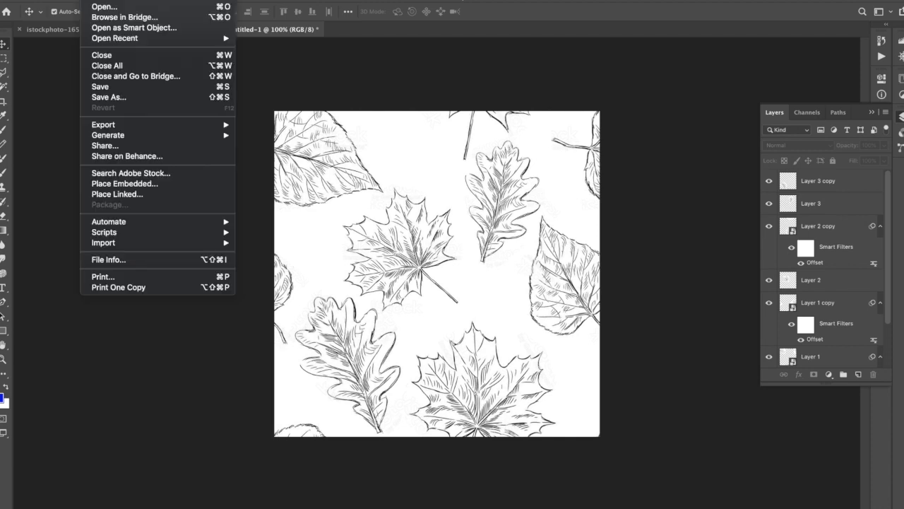
left_click(94, 0)
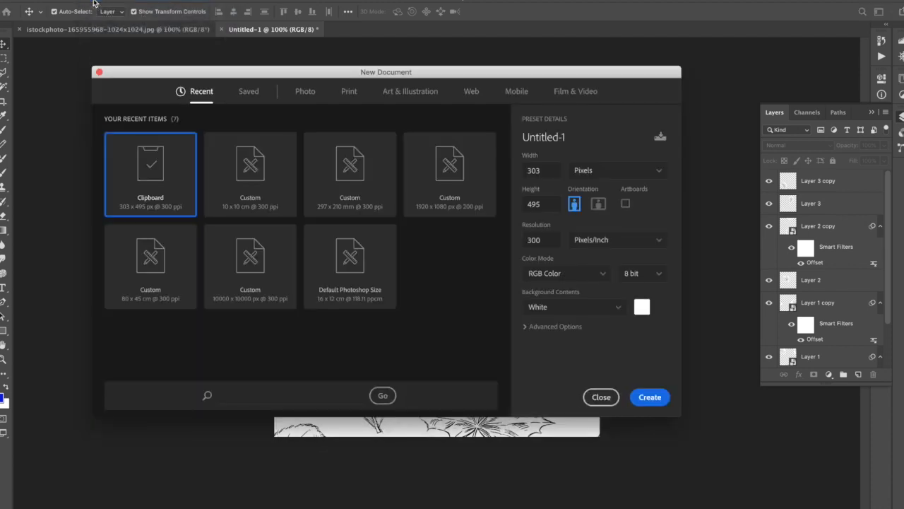
left_click(351, 97)
left_click(313, 235)
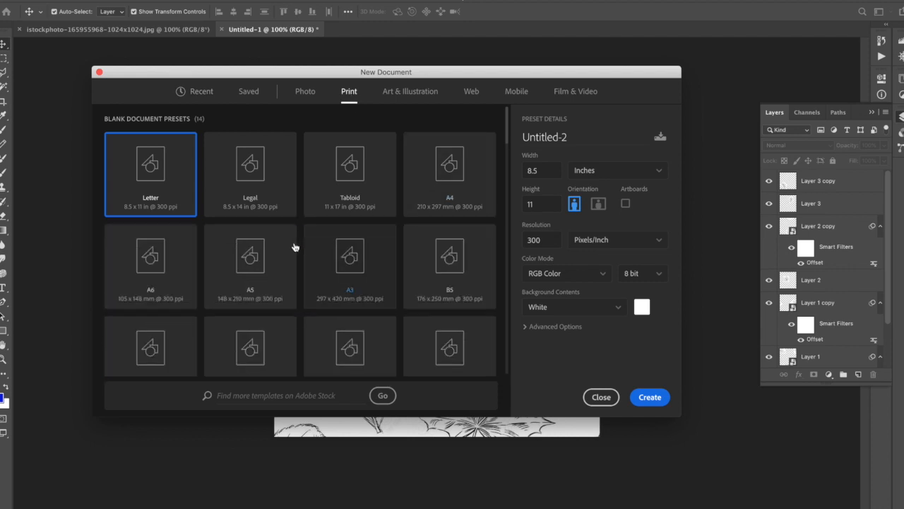
left_click(374, 267)
left_click(600, 204)
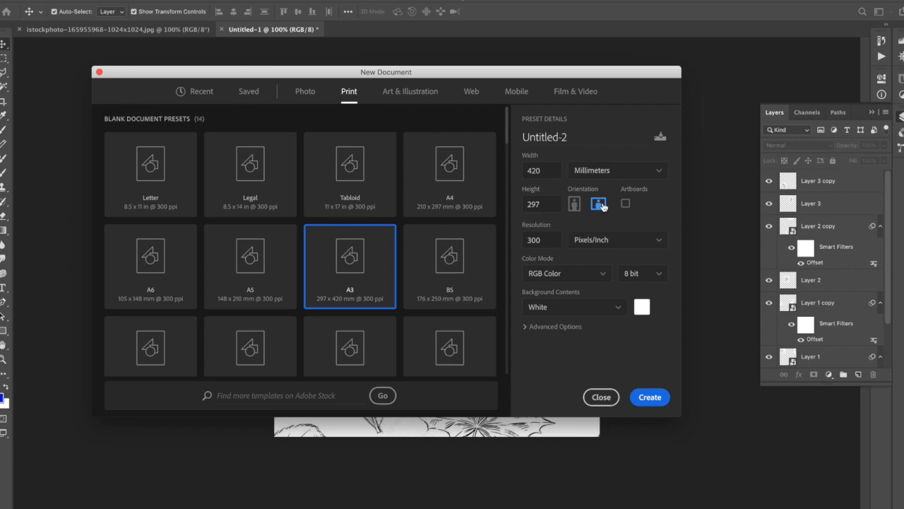
left_click(647, 397)
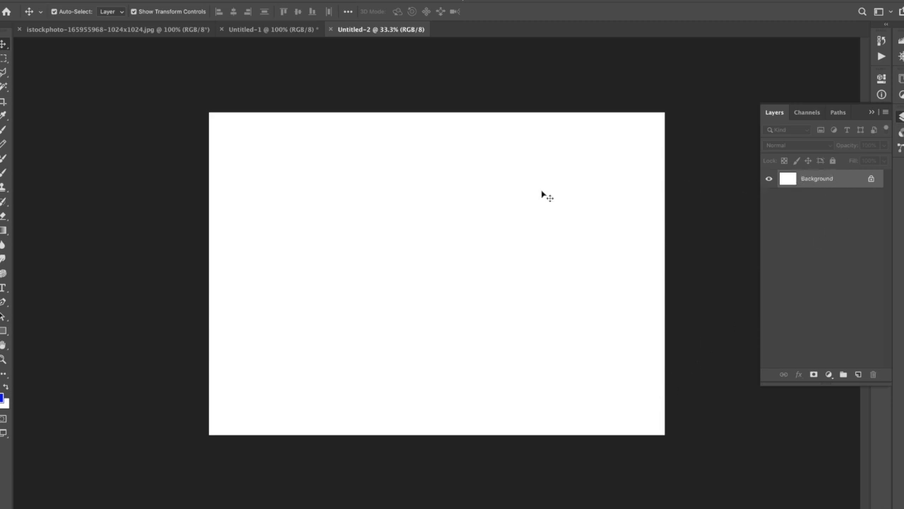
left_click(872, 180)
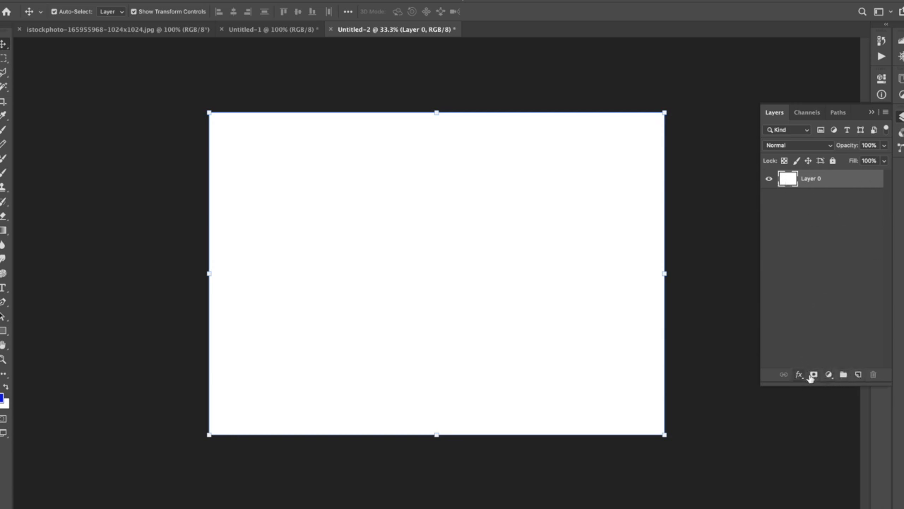
Step: Unlock the background layer again and add a Pattern Overlay to it using the sketched leaf pattern
key("ctrl+z")
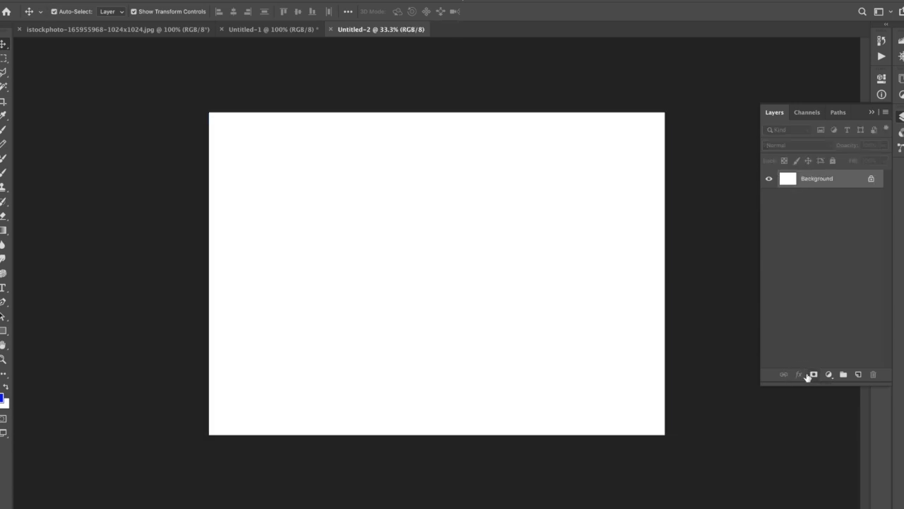
left_click(872, 181)
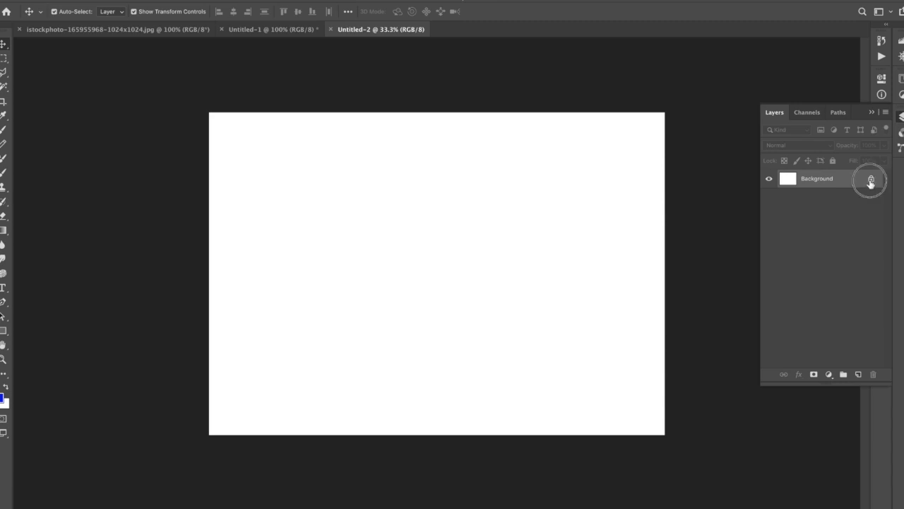
left_click(798, 375)
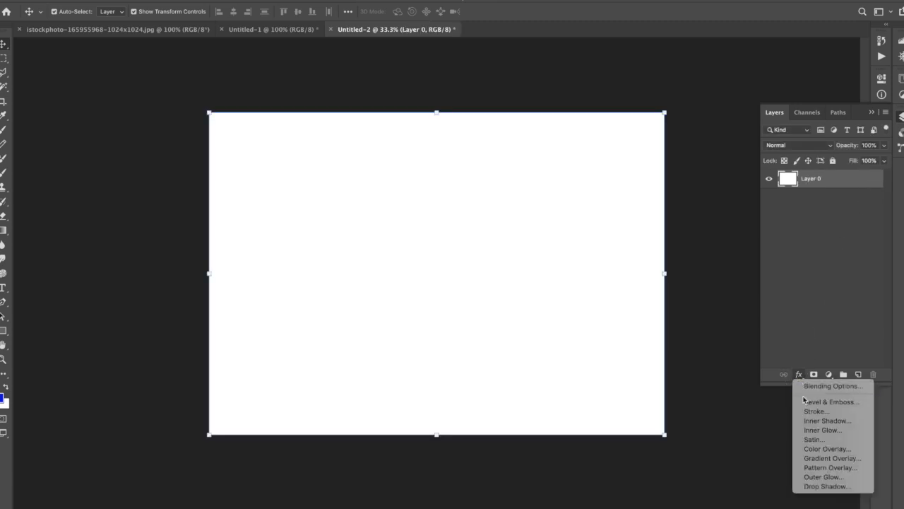
left_click(820, 469)
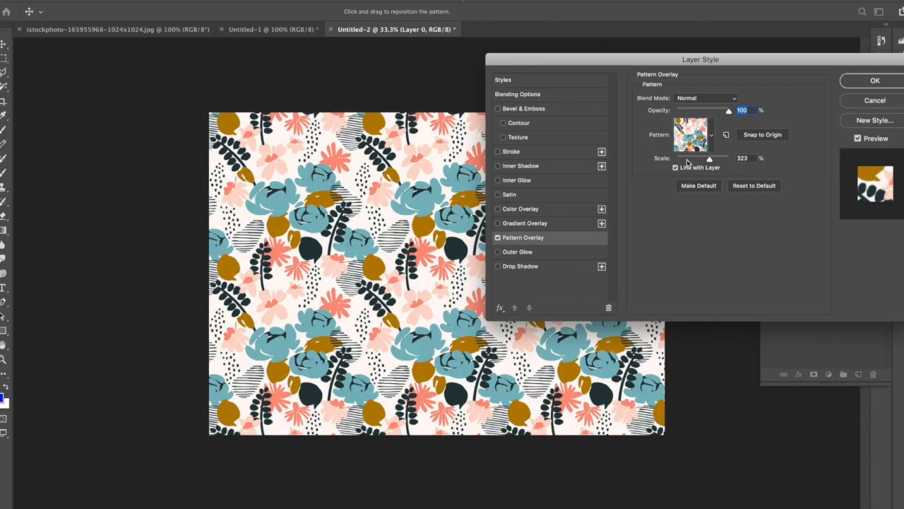
left_click_drag(601, 60, 689, 59)
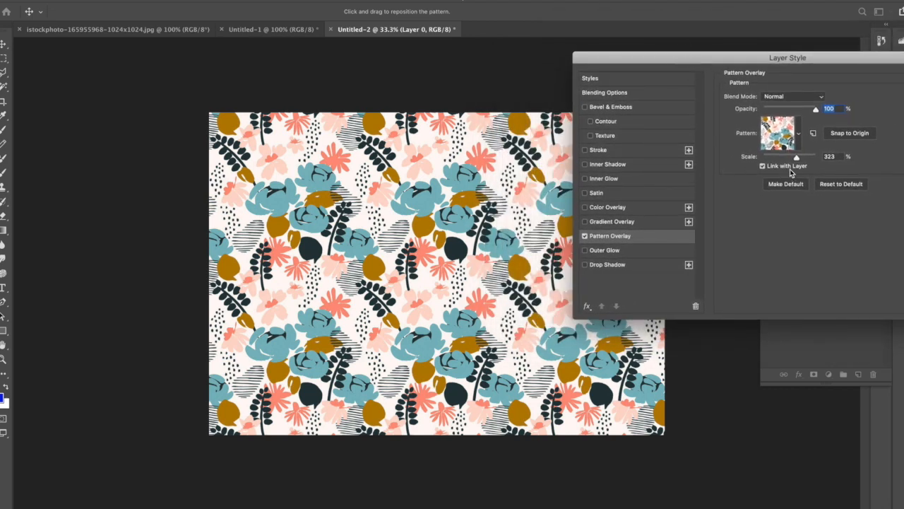
left_click_drag(798, 158, 796, 162)
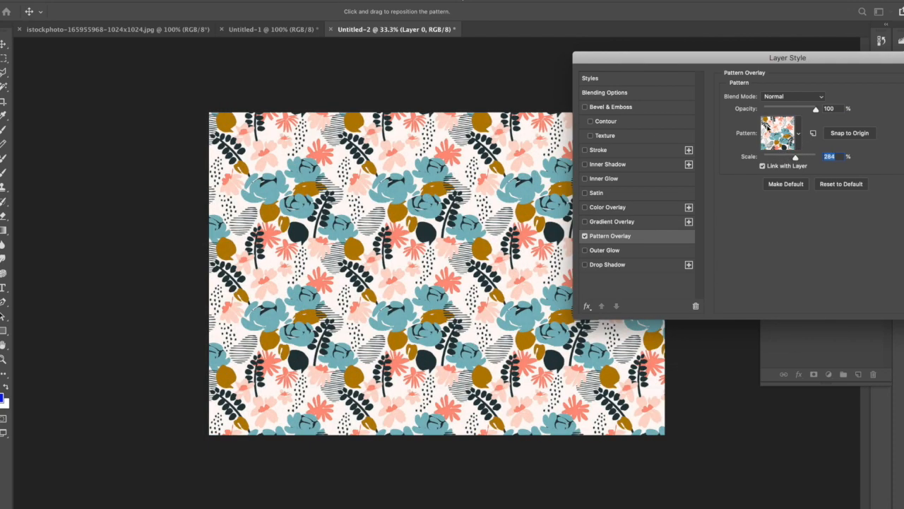
left_click(799, 133)
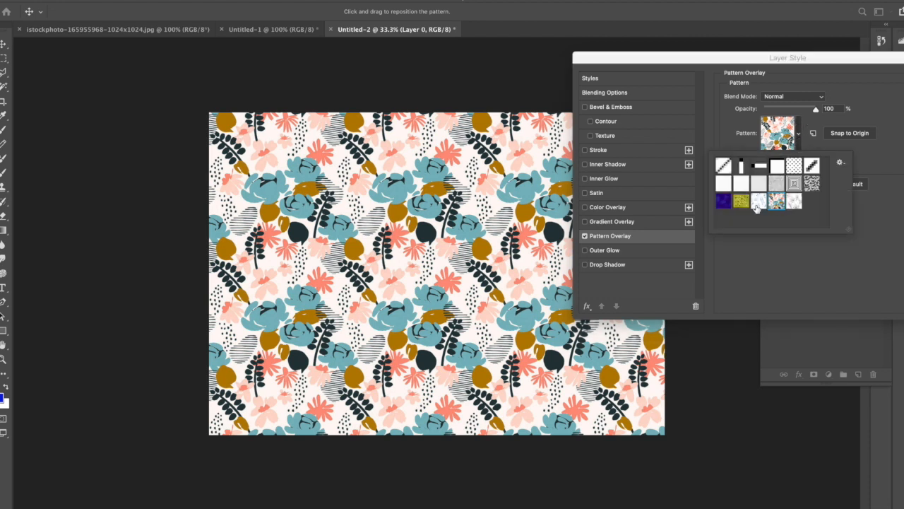
left_click(794, 203)
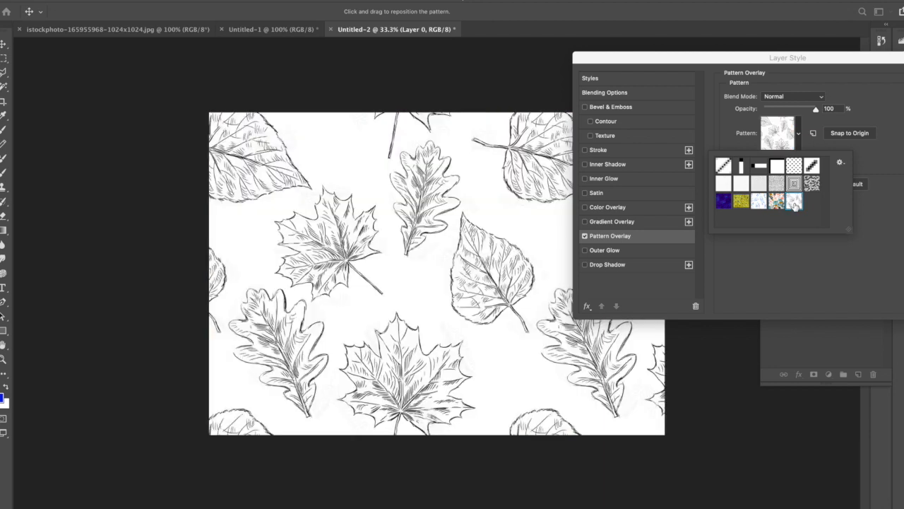
left_click(877, 207)
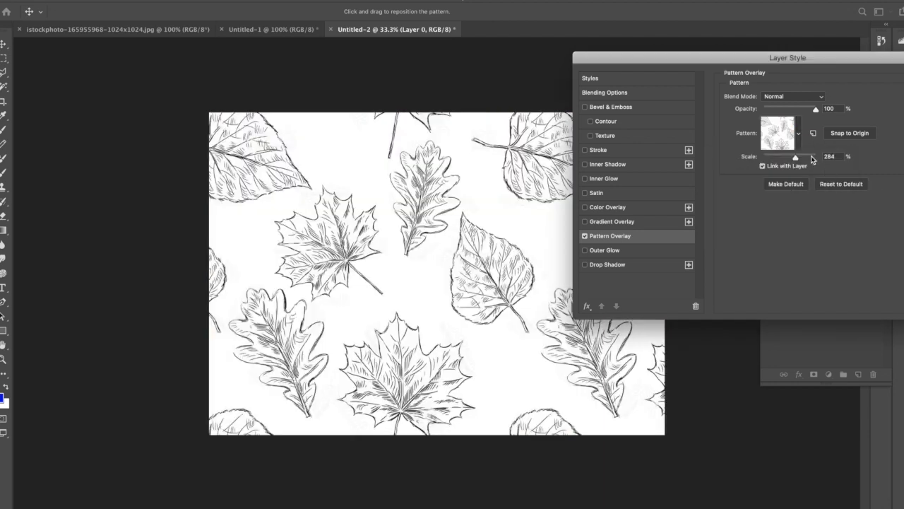
Step: Set the leaf Pattern Overlay's scale to about 129% and apply the layer style
left_click_drag(797, 158, 786, 158)
left_click_drag(670, 58, 754, 57)
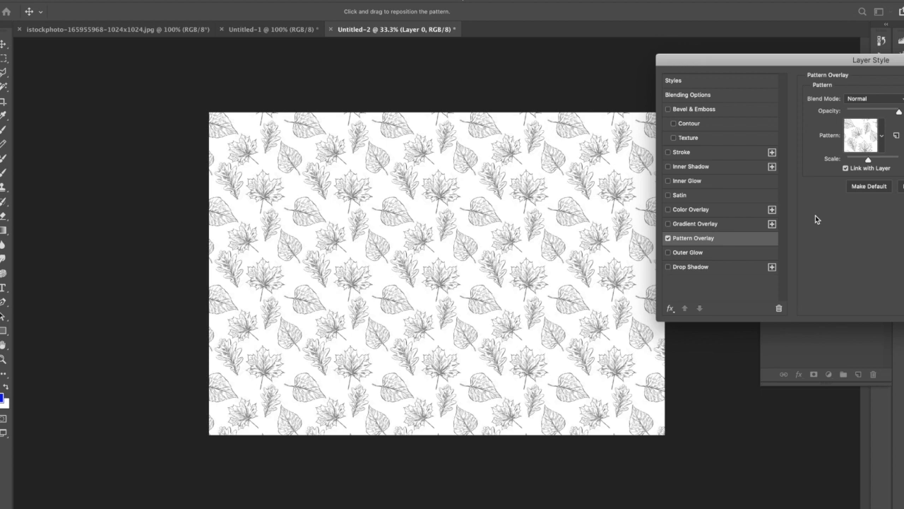
left_click(868, 161)
left_click_drag(869, 161, 876, 161)
left_click_drag(885, 62, 667, 54)
left_click(820, 75)
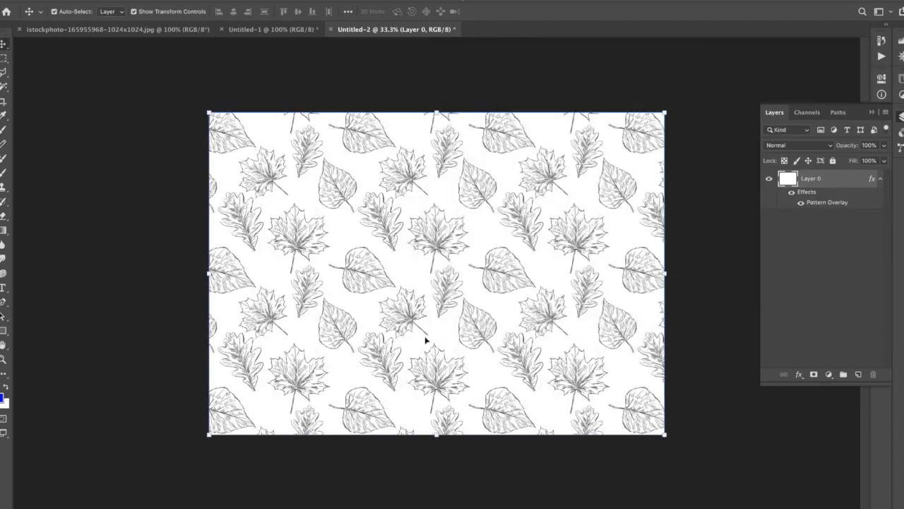
Step: Check the leaf pattern at 100%, and flatten the image
key("super+1")
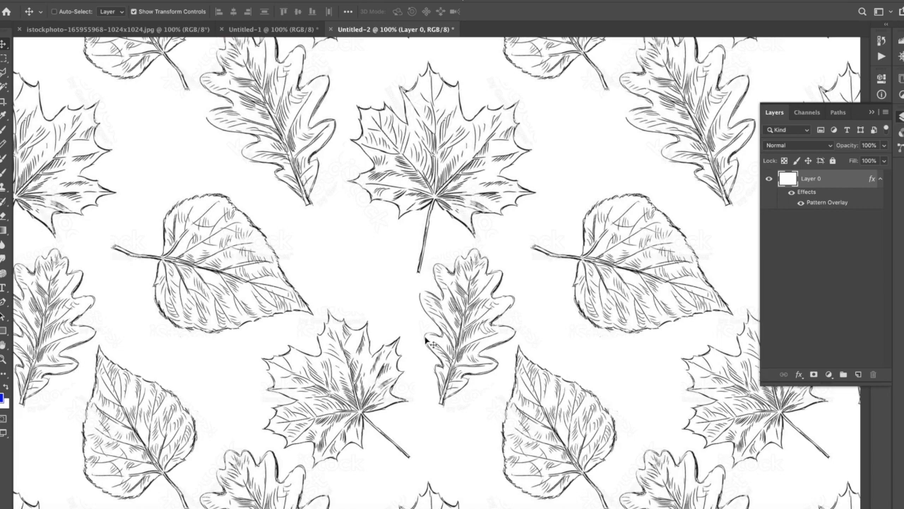
key("super+minus")
key("super+minus")
key("super+minus")
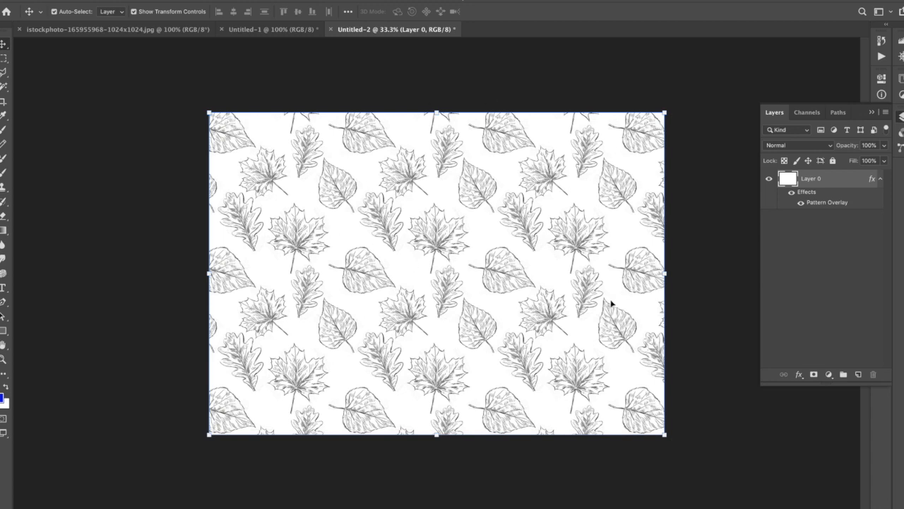
right_click(817, 182)
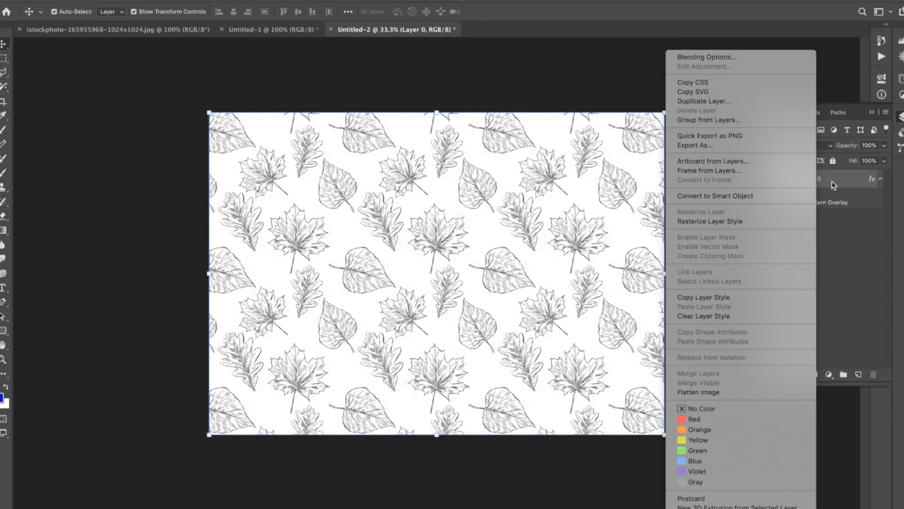
left_click(715, 392)
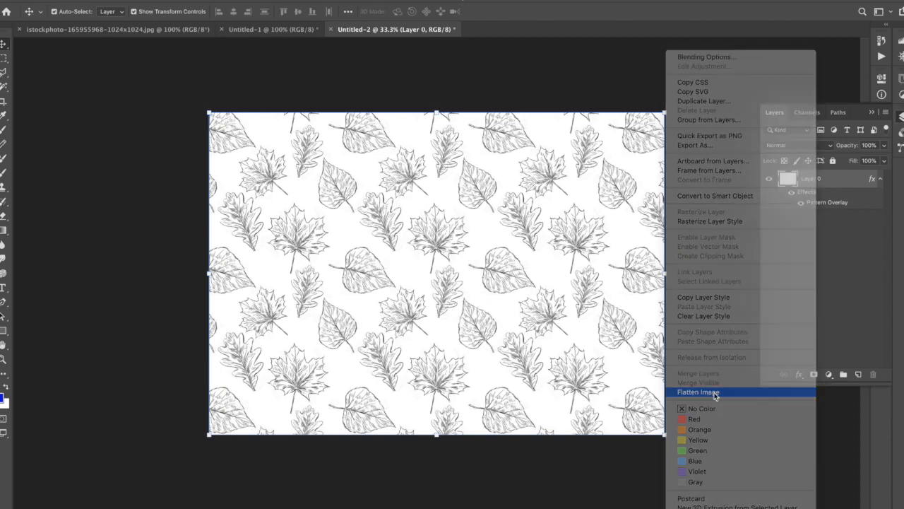
Step: Examine the flattened leaf pattern up close and as a full page
key("super+plus")
key("super+plus")
key("super+plus")
key("super+plus")
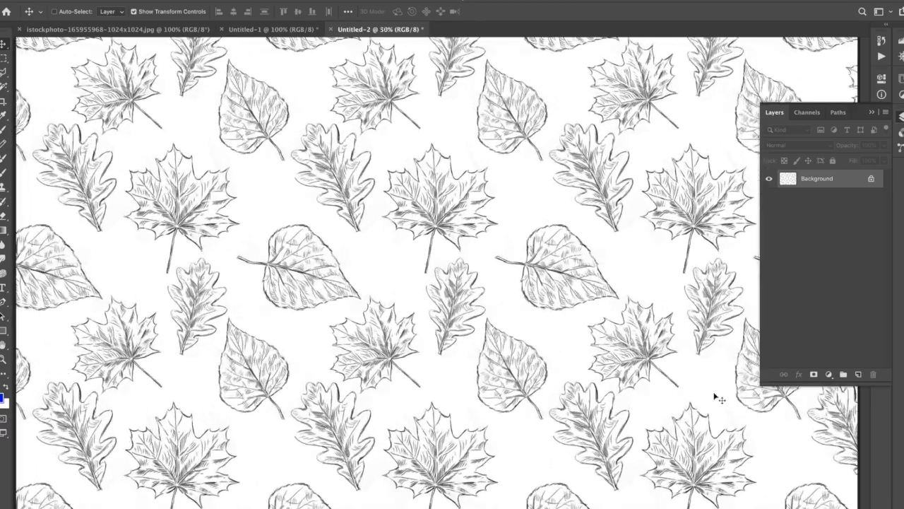
key("super+minus")
key("super+minus")
key("super+minus")
key("super+minus")
key("super+minus")
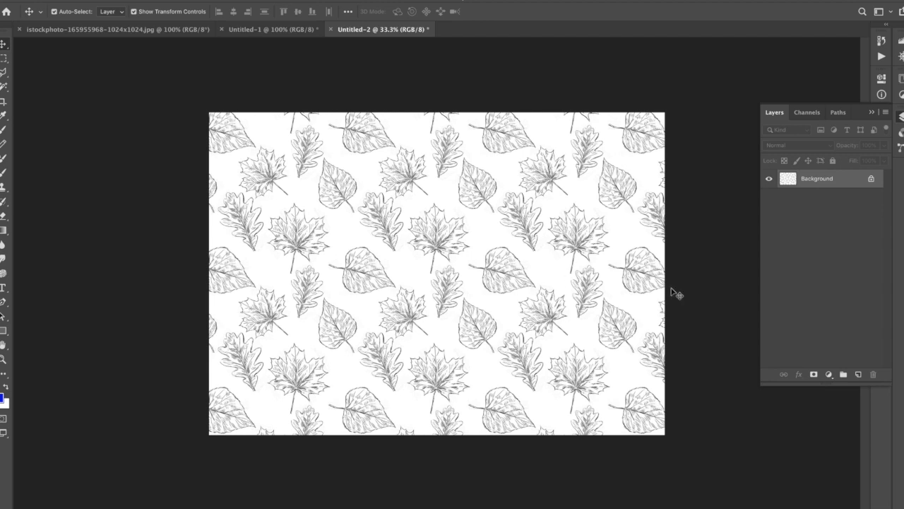
Step: Unlock the flattened background layer and add a Pattern Overlay using the blue watercolour leaf pattern
left_click(871, 178)
left_click(799, 374)
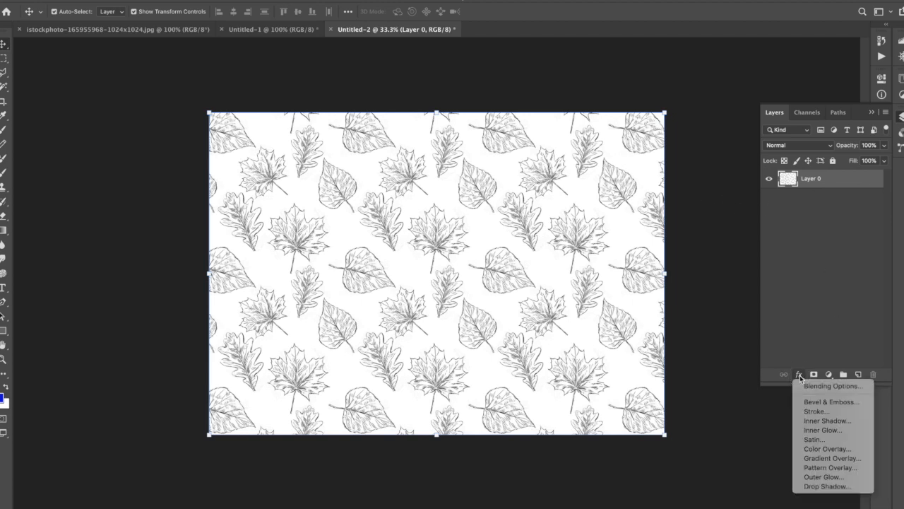
left_click(822, 468)
left_click(664, 128)
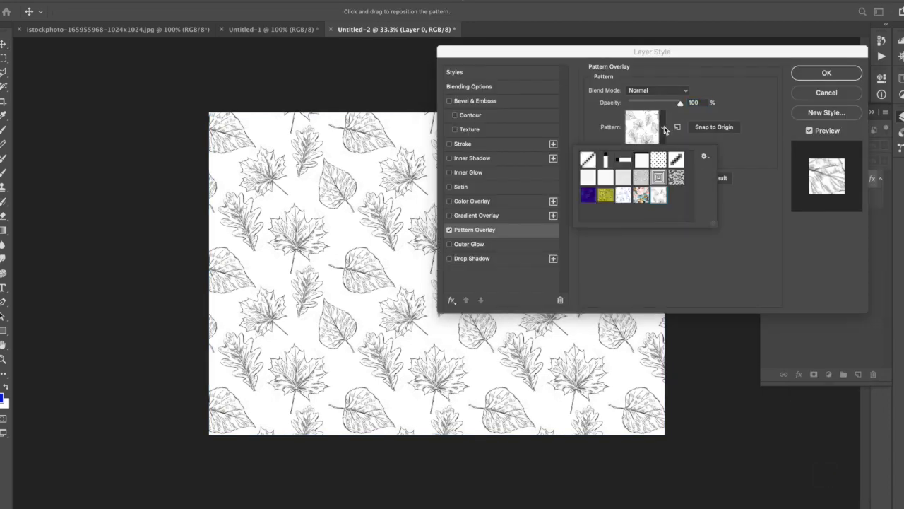
left_click(623, 196)
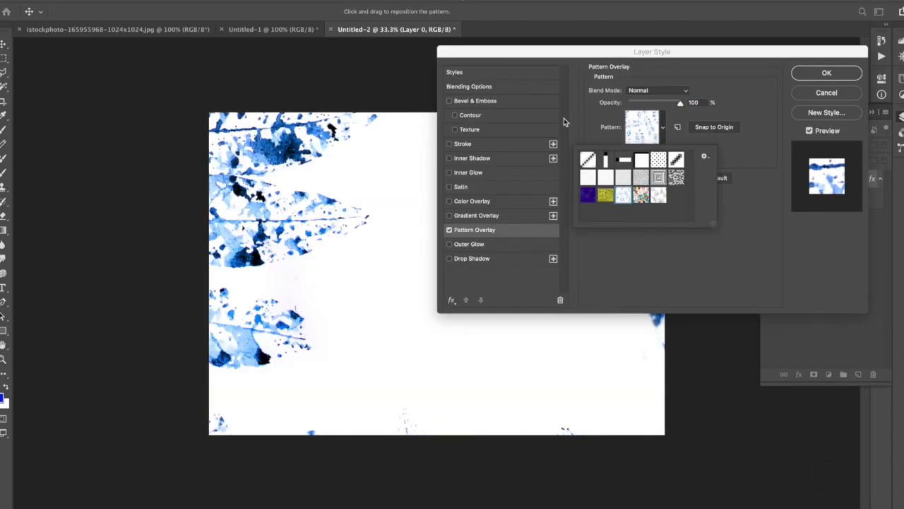
Step: Reduce the blue leaf Pattern Overlay's scale to 11% and apply the layer style
left_click_drag(546, 52, 614, 14)
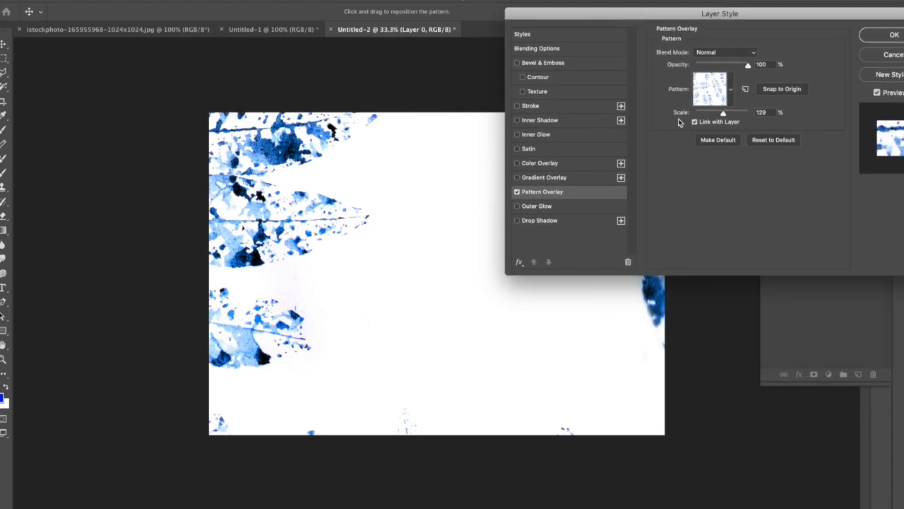
left_click_drag(723, 114, 710, 115)
left_click_drag(705, 119, 704, 120)
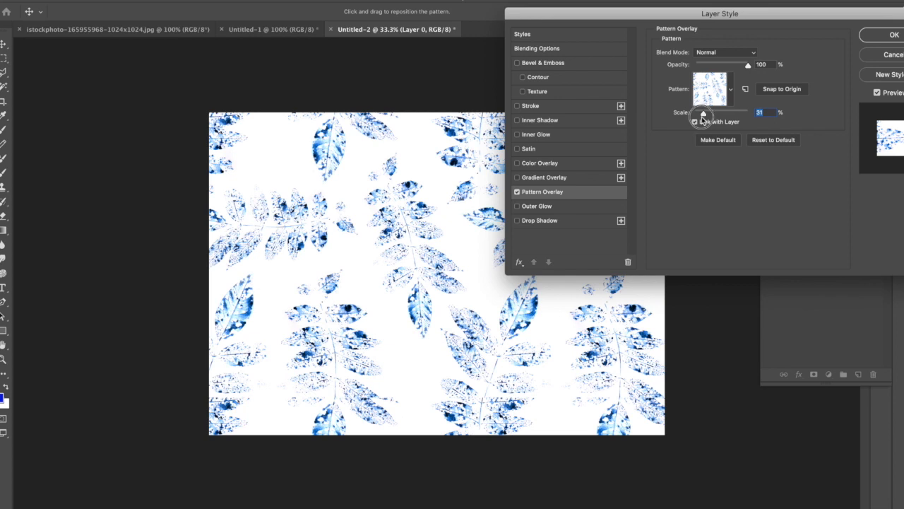
left_click_drag(705, 115, 702, 113)
left_click_drag(665, 10, 601, 105)
left_click_drag(633, 196, 630, 199)
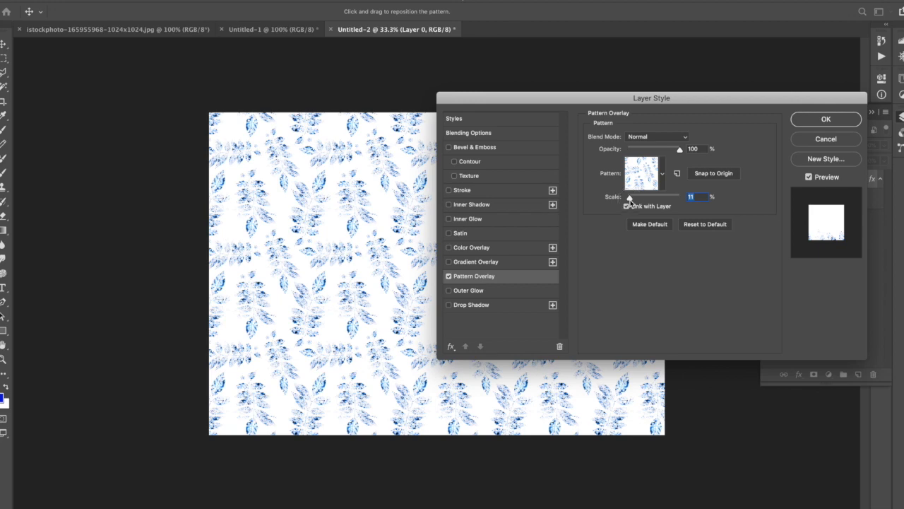
left_click_drag(577, 102, 419, 114)
left_click(634, 135)
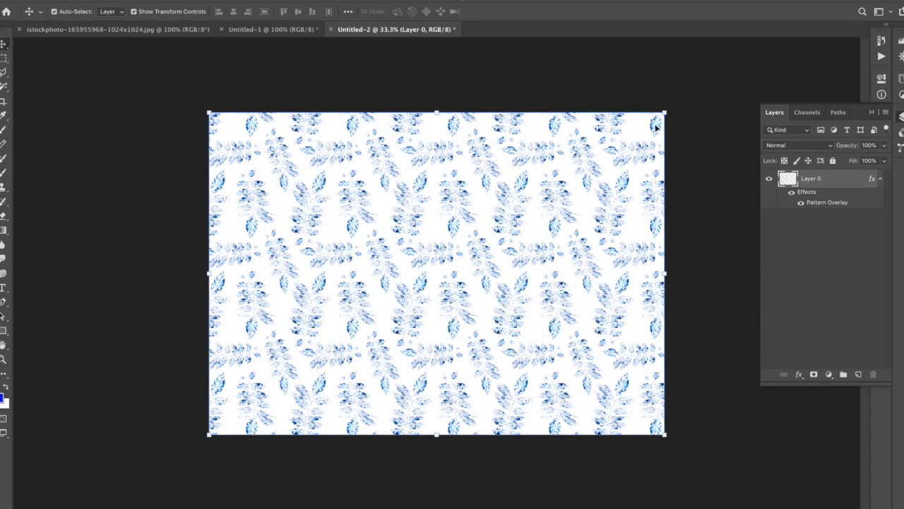